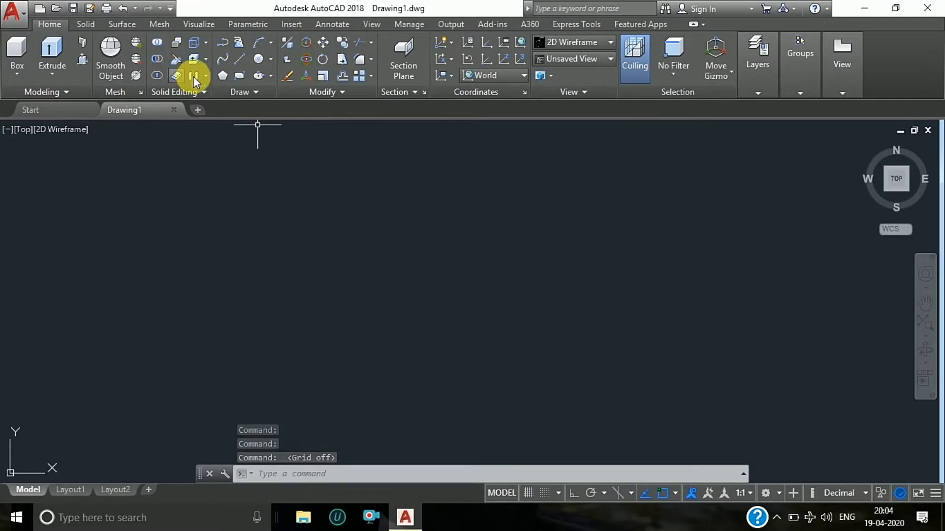
Draw a horizontal line 68 units long to the right with Ortho on as the profile's base
{"action": "left_click", "coordinate": [236, 60]}
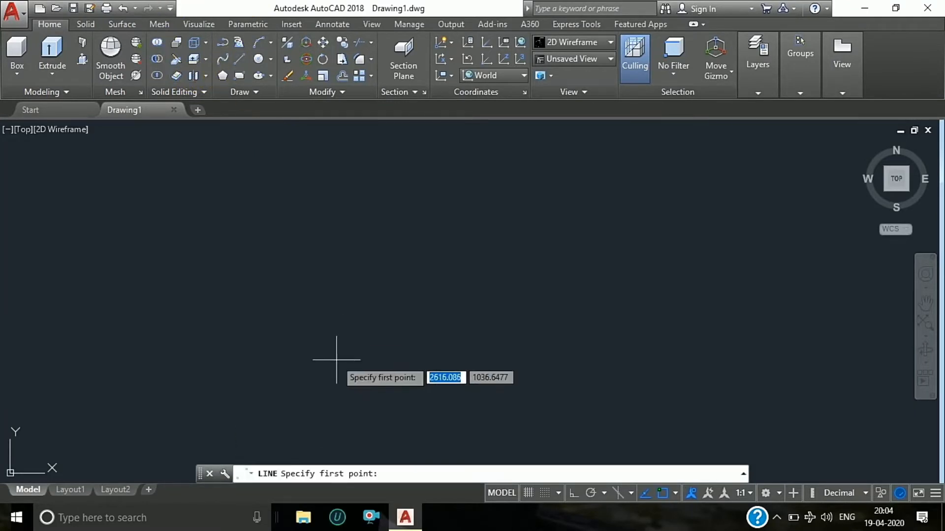
{"action": "left_click", "coordinate": [337, 325]}
{"action": "left_click", "coordinate": [574, 494]}
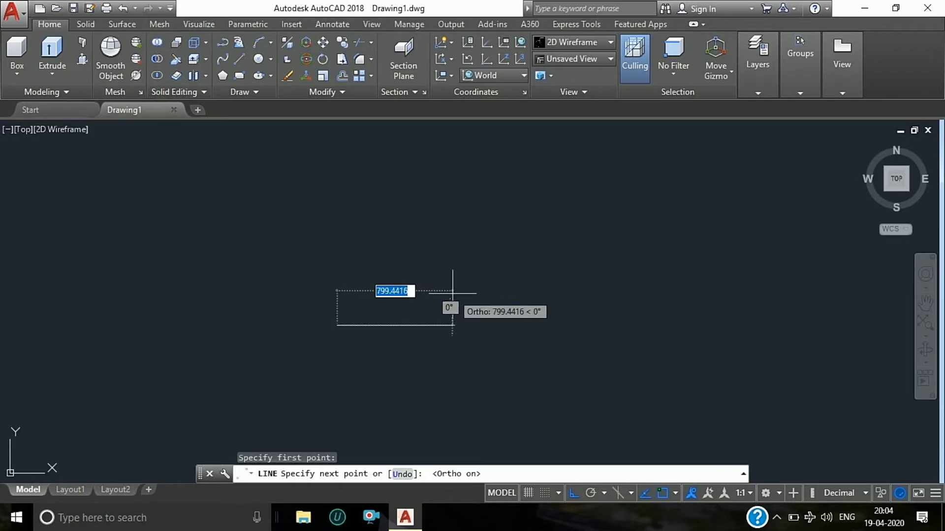
{"action": "type", "text": "68"}
{"action": "key", "text": "Return"}
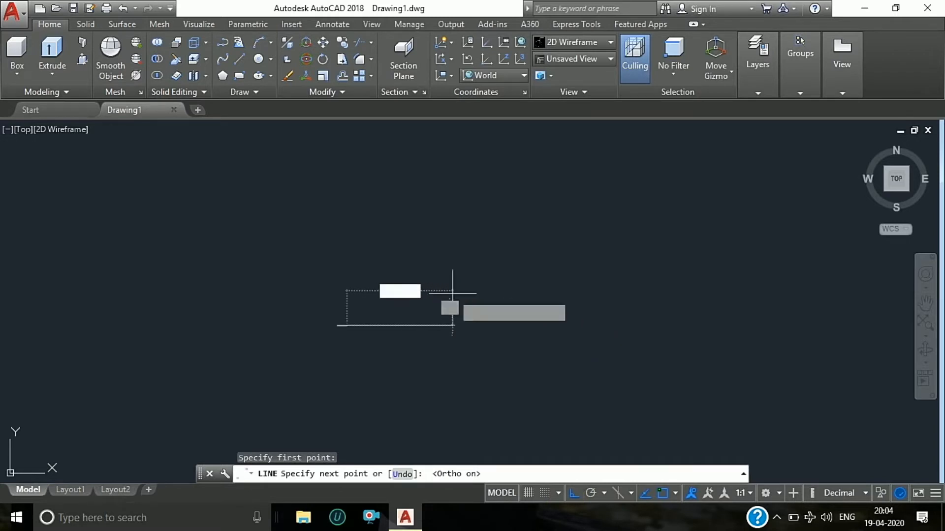
Continue from the base line's right end with a 28-unit line upward and a 10-unit line to the left
{"action": "scroll", "coordinate": [315, 310], "scroll_direction": "up", "scroll_amount": 10}
{"action": "scroll", "coordinate": [395, 386], "scroll_direction": "down", "scroll_amount": 4}
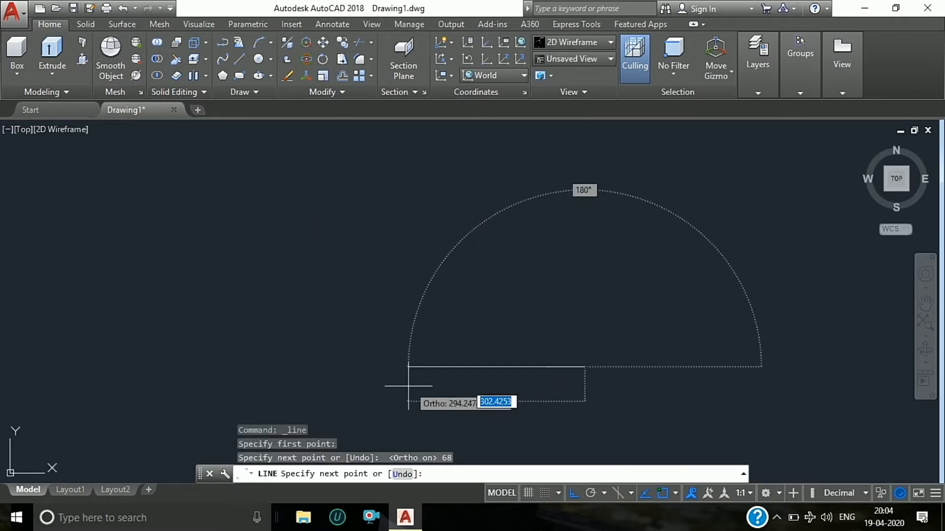
{"action": "scroll", "coordinate": [620, 330], "scroll_direction": "up", "scroll_amount": 6}
{"action": "scroll", "coordinate": [589, 229], "scroll_direction": "down", "scroll_amount": 4}
{"action": "scroll", "coordinate": [556, 324], "scroll_direction": "up", "scroll_amount": 4}
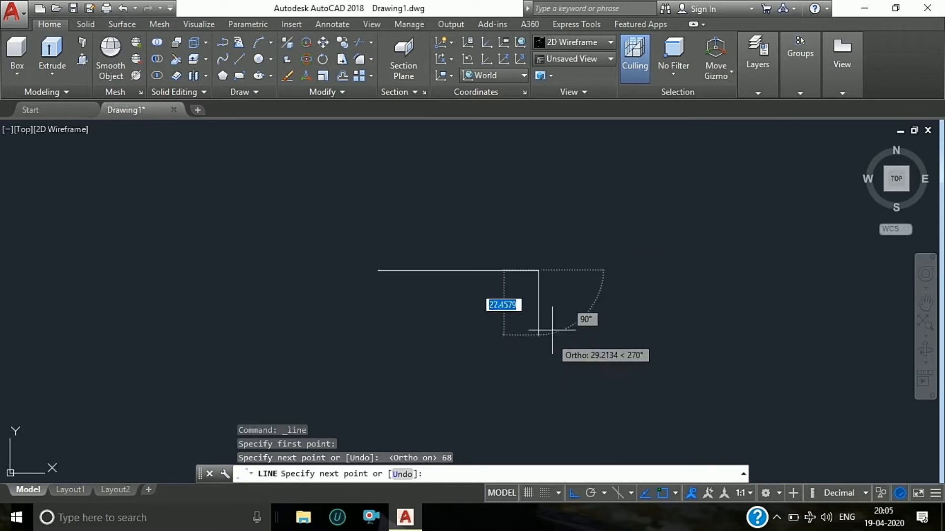
{"action": "type", "text": "2"}
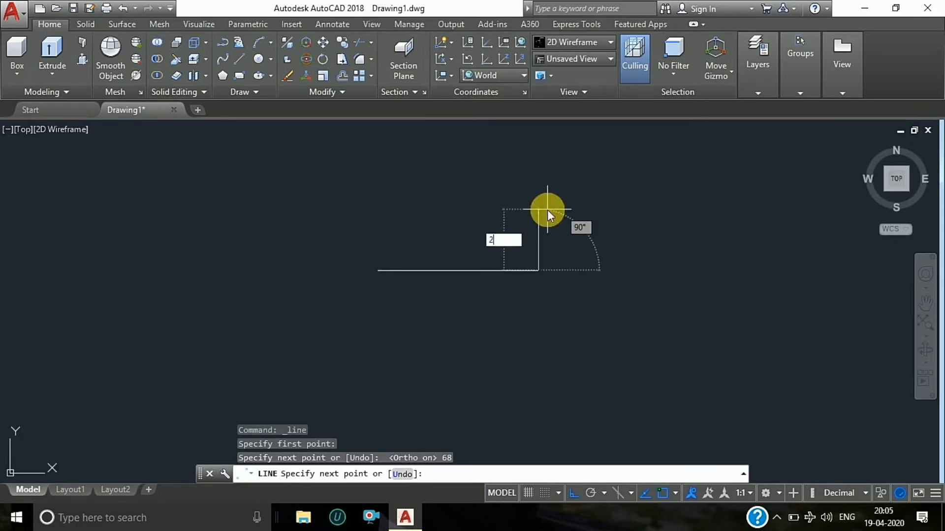
{"action": "type", "text": "8"}
{"action": "key", "text": "Return"}
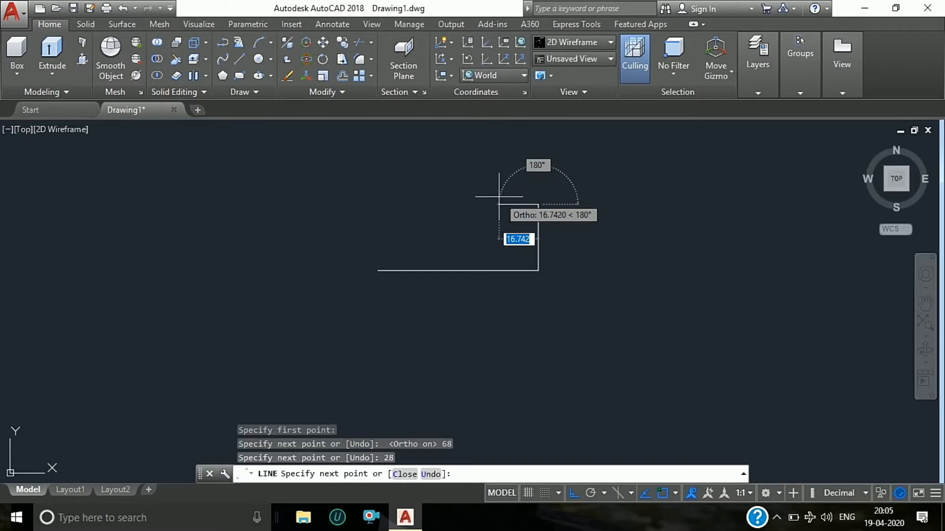
{"action": "type", "text": "10"}
{"action": "key", "text": "Return"}
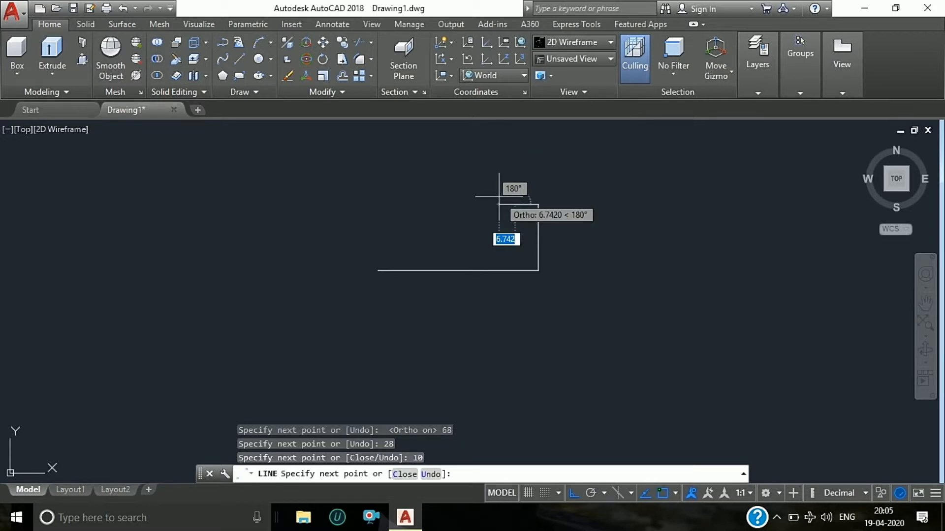
{"action": "key", "text": "Escape"}
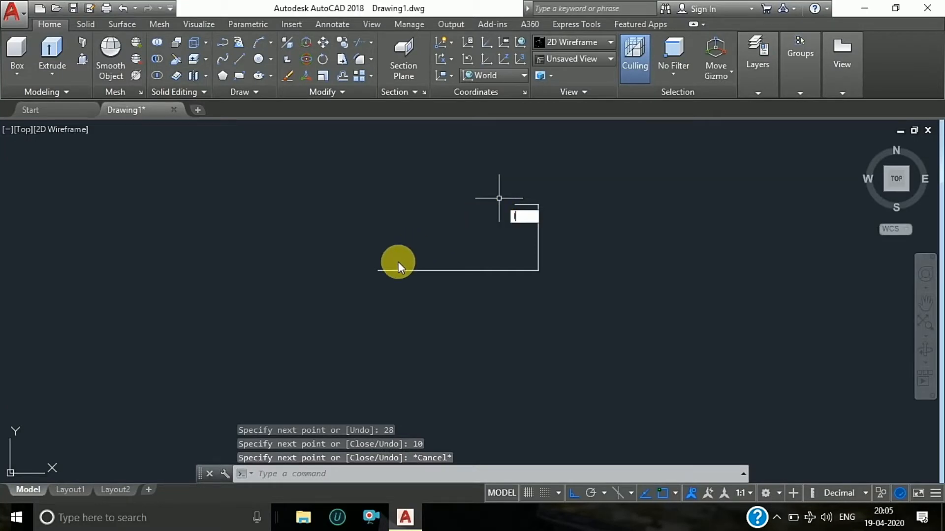
Draw a 12-unit vertical line upward from the left end of the base line
{"action": "key", "text": "Return"}
{"action": "left_click", "coordinate": [379, 270]}
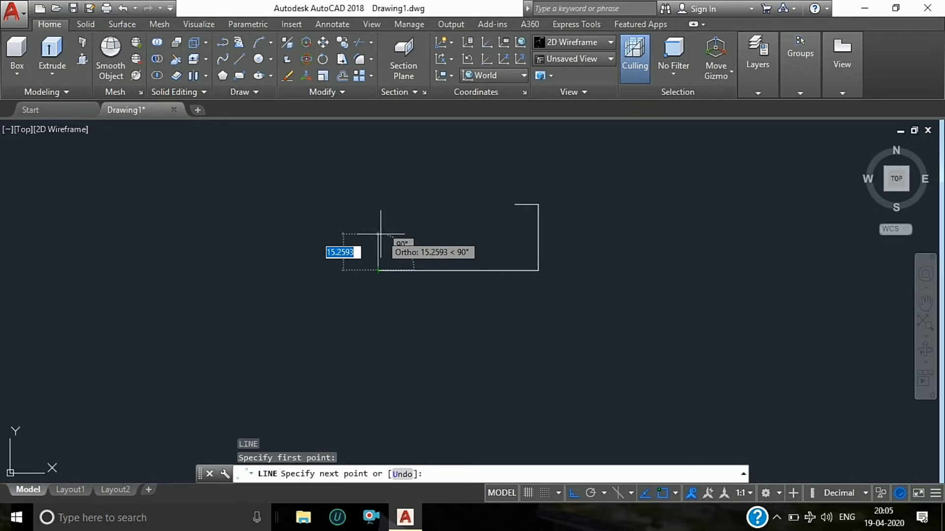
{"action": "type", "text": "12"}
{"action": "key", "text": "Return"}
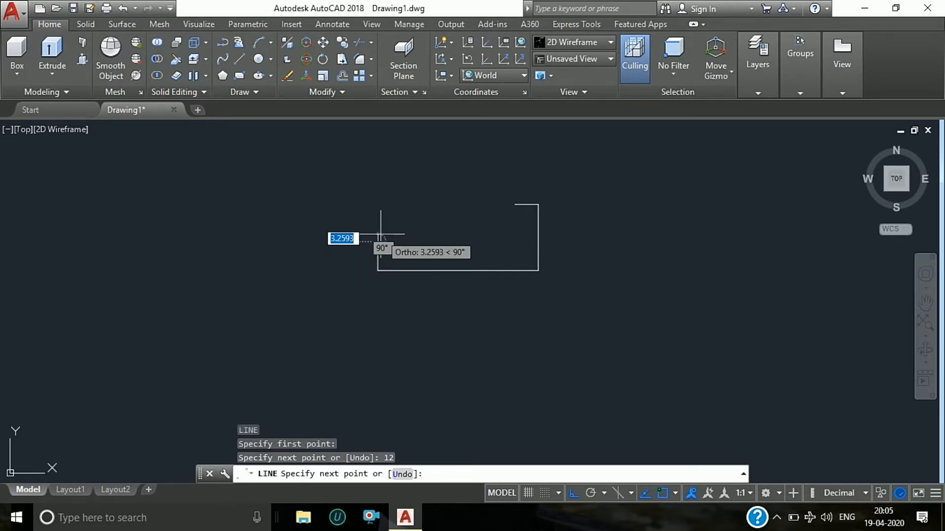
{"action": "key", "text": "Escape"}
{"action": "key", "text": "Escape"}
{"action": "key", "text": "Escape"}
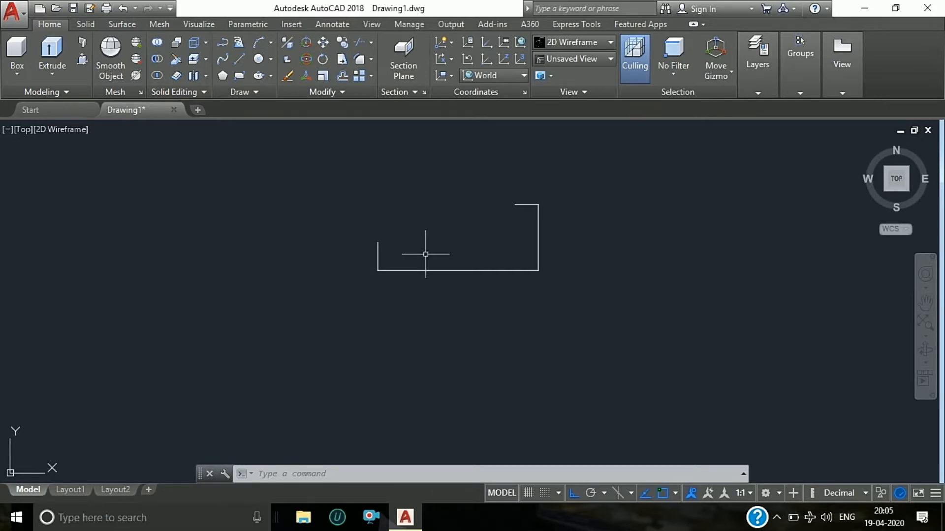
From the free end of the 10-unit line, draw a line 16 units down and another 38 units left
{"action": "type", "text": "l"}
{"action": "key", "text": "Return"}
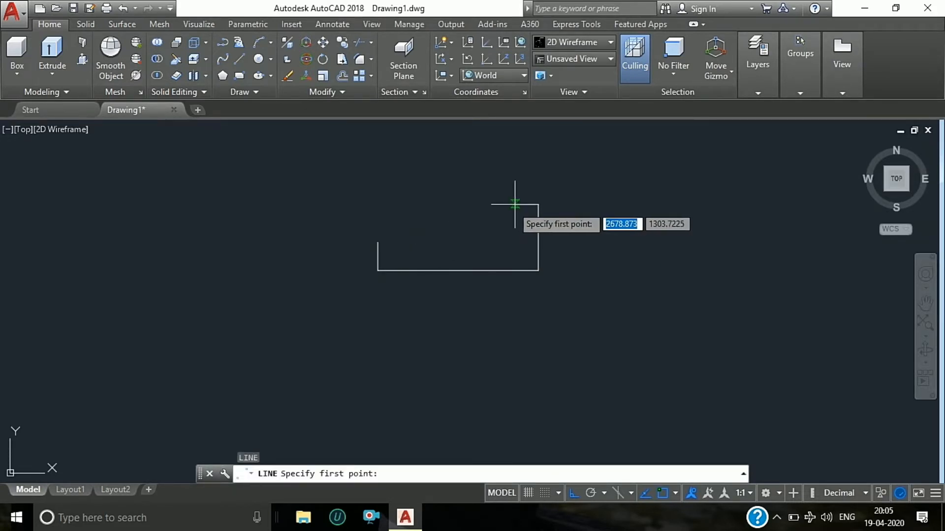
{"action": "left_click", "coordinate": [515, 205]}
{"action": "type", "text": "16"}
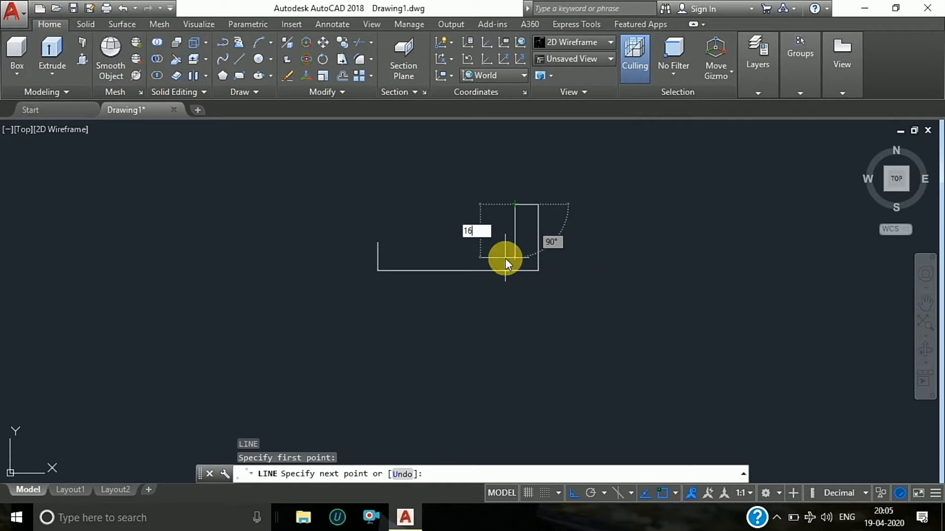
{"action": "key", "text": "Return"}
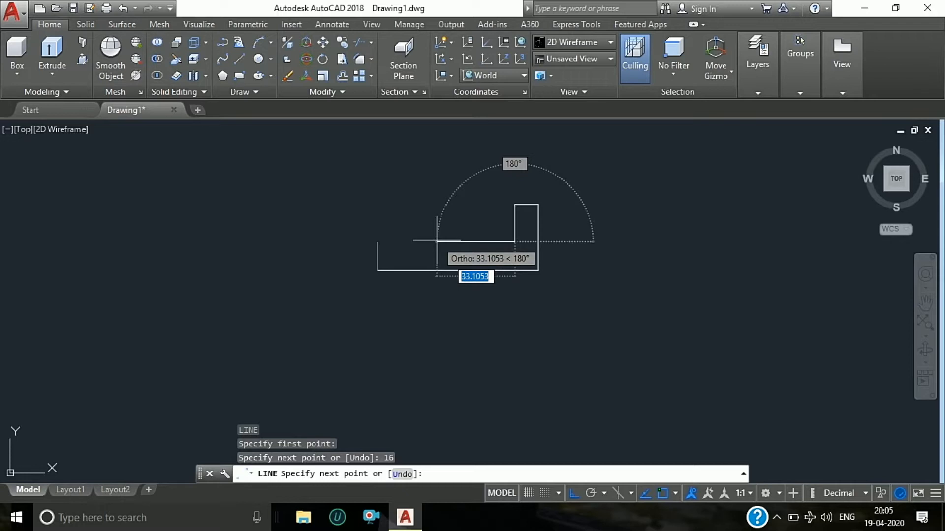
{"action": "type", "text": "38"}
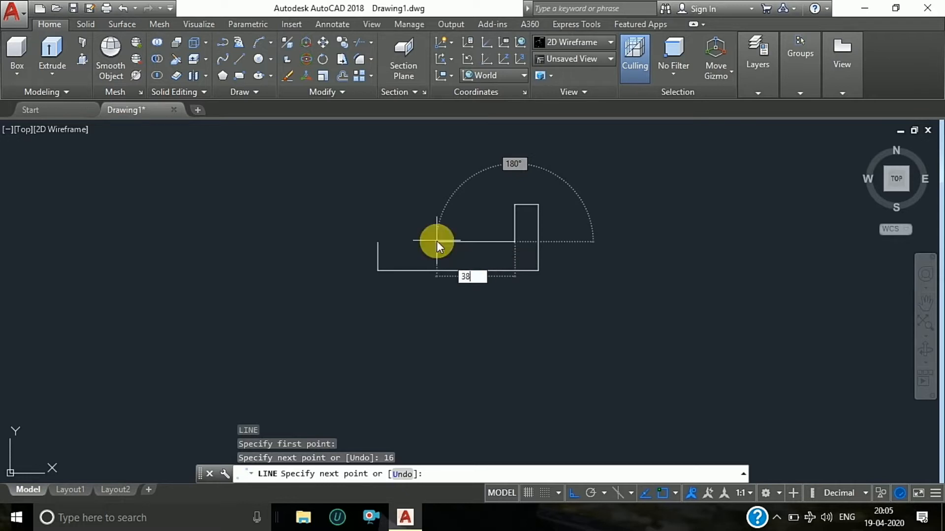
{"action": "key", "text": "Return"}
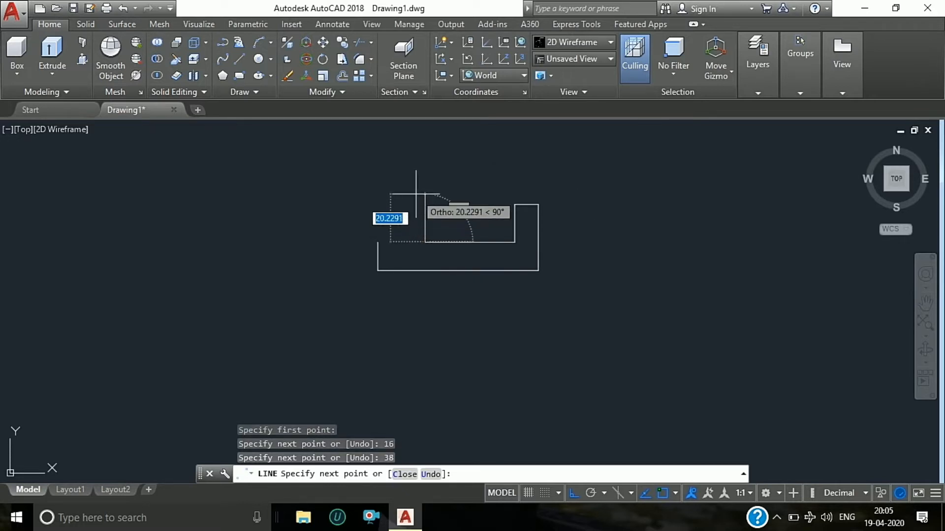
Continue 7 units up and 13 units left, and close the profile with a slanted line to the left edge's upper end
{"action": "type", "text": "7"}
{"action": "key", "text": "Return"}
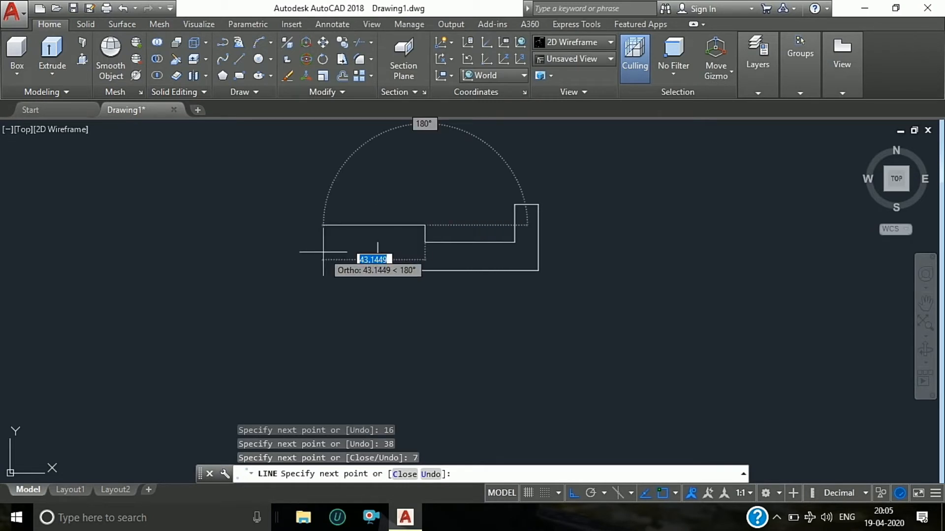
{"action": "type", "text": "13"}
{"action": "key", "text": "Return"}
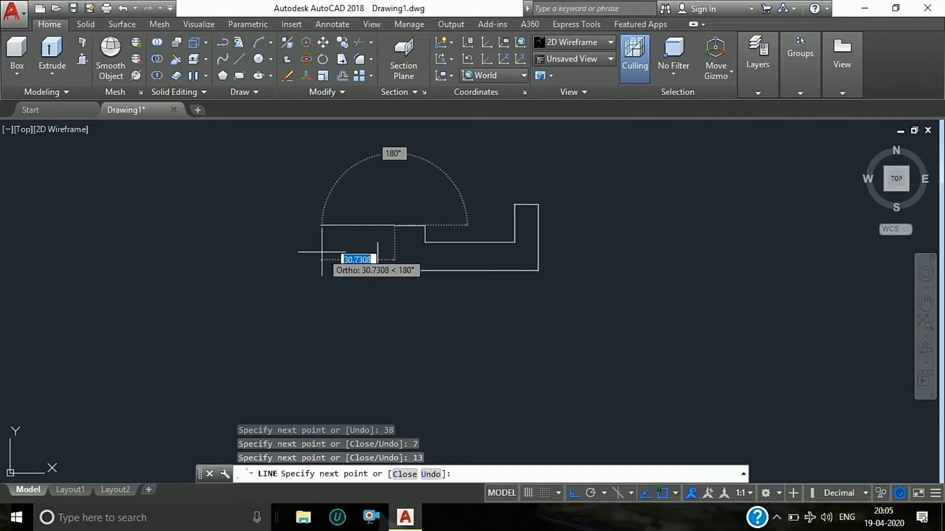
{"action": "left_click", "coordinate": [378, 244]}
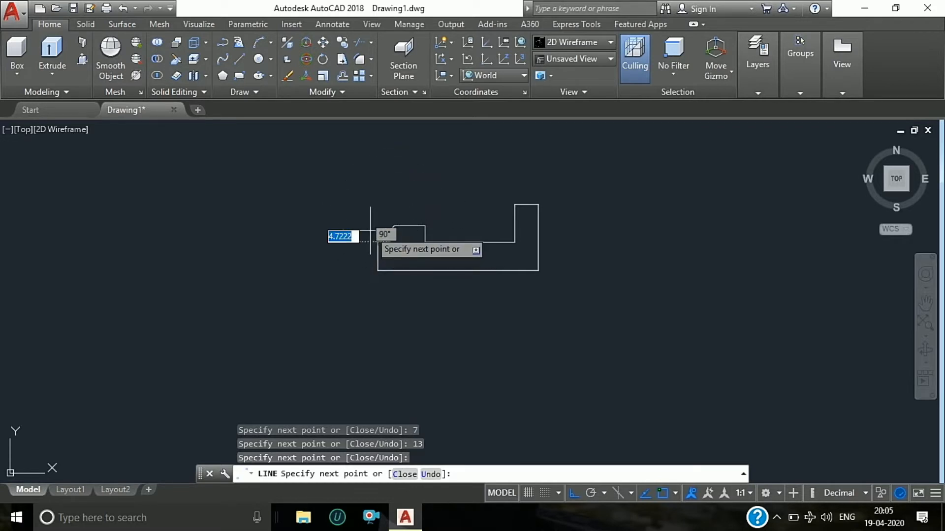
{"action": "key", "text": "Escape"}
{"action": "key", "text": "Escape"}
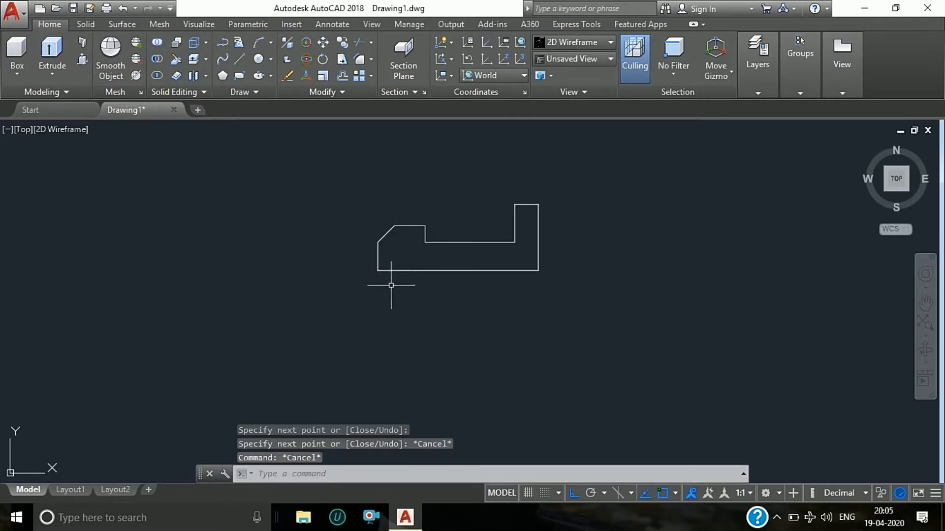
Join all the lines of the profile into a single closed polyline
{"action": "scroll", "coordinate": [391, 286], "scroll_direction": "down", "scroll_amount": 2}
{"action": "type", "text": "j"}
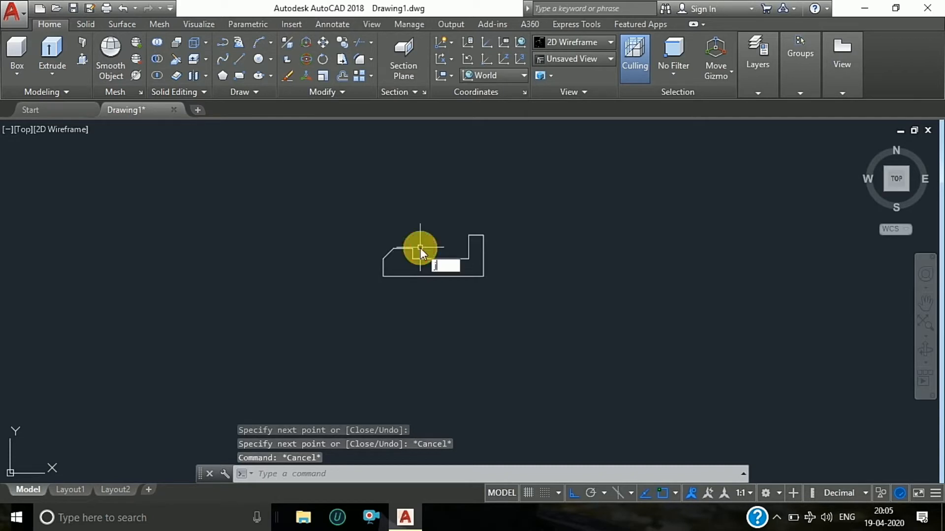
{"action": "key", "text": "Return"}
{"action": "mouse_move", "coordinate": [343, 189]}
{"action": "left_mouse_down"}
{"action": "mouse_move", "coordinate": [498, 211]}
{"action": "mouse_move", "coordinate": [527, 323]}
{"action": "mouse_move", "coordinate": [369, 335]}
{"action": "mouse_move", "coordinate": [374, 327]}
{"action": "left_mouse_up"}
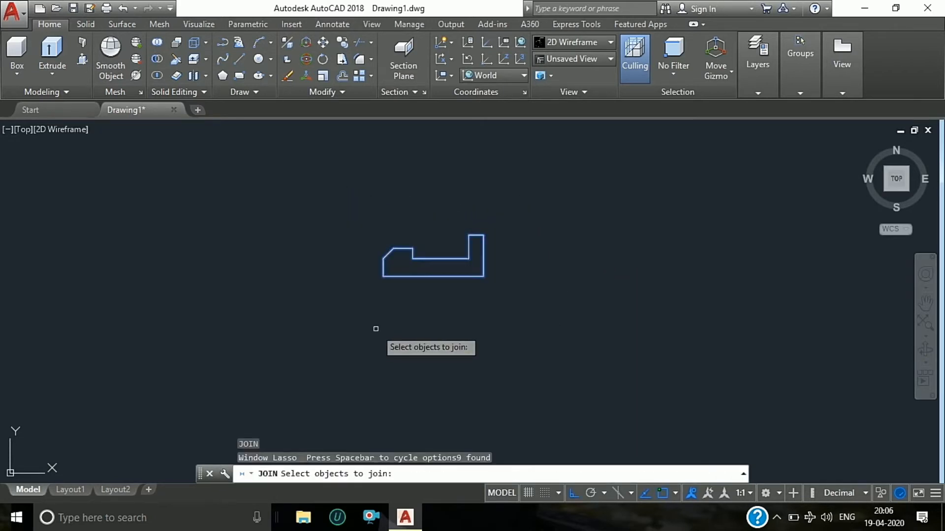
{"action": "key", "text": "Return"}
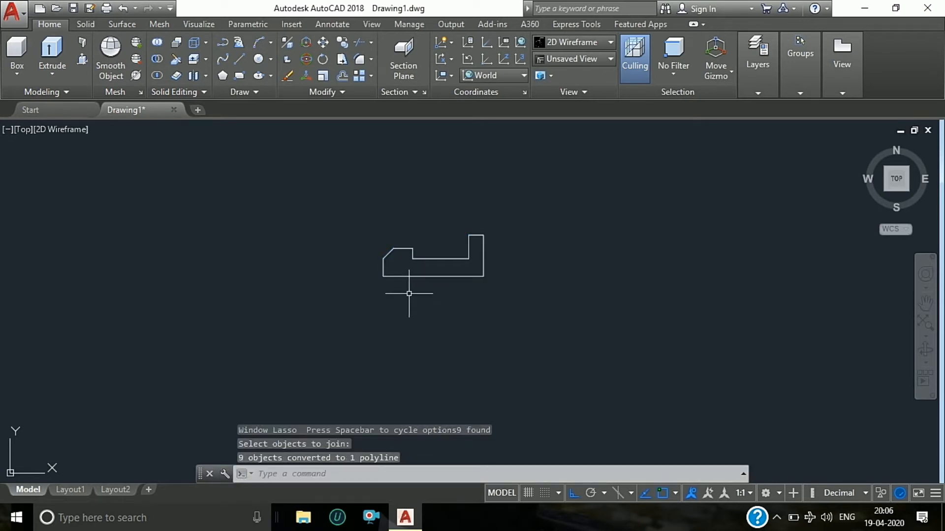
Extrude the closed profile downward by 56 units with Presspull in a 3D view
{"action": "left_click", "coordinate": [923, 353]}
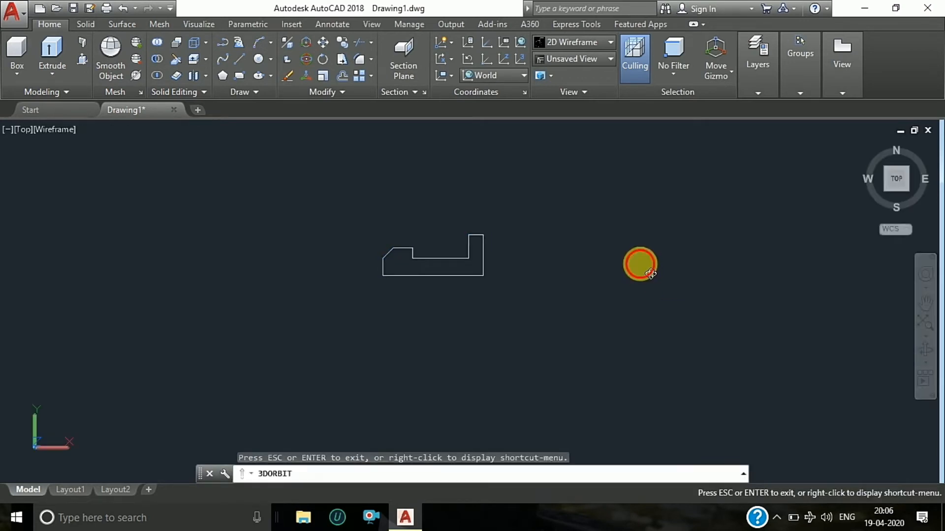
{"action": "left_click_drag", "start_coordinate": [640, 264], "coordinate": [575, 218]}
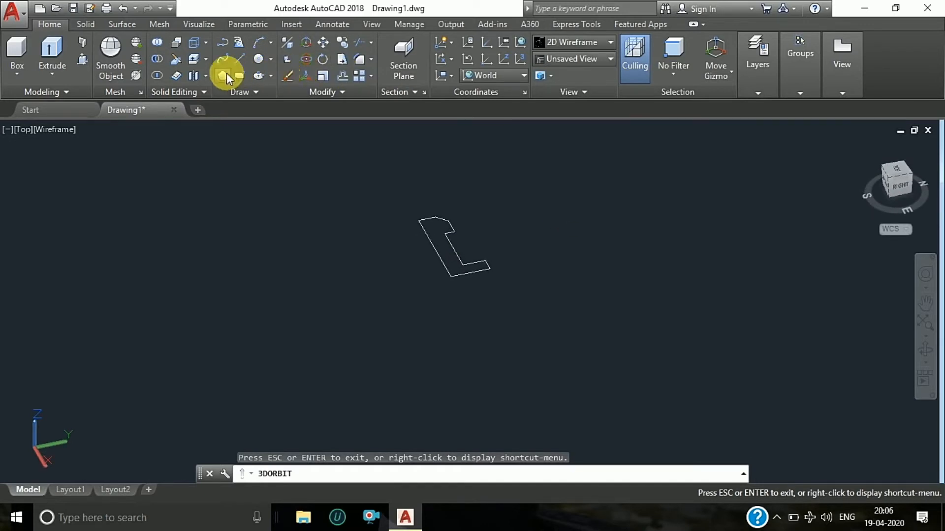
{"action": "left_click", "coordinate": [80, 63]}
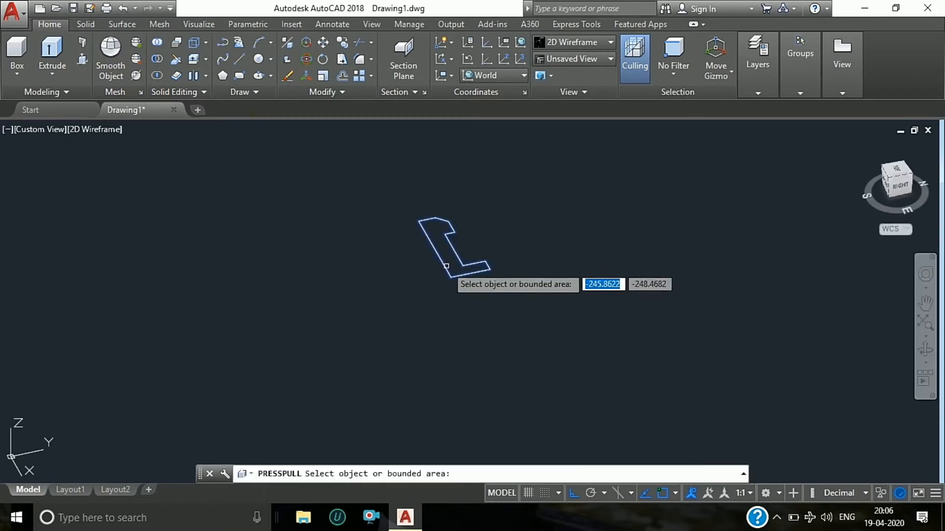
{"action": "left_click", "coordinate": [434, 256]}
{"action": "type", "text": "5"}
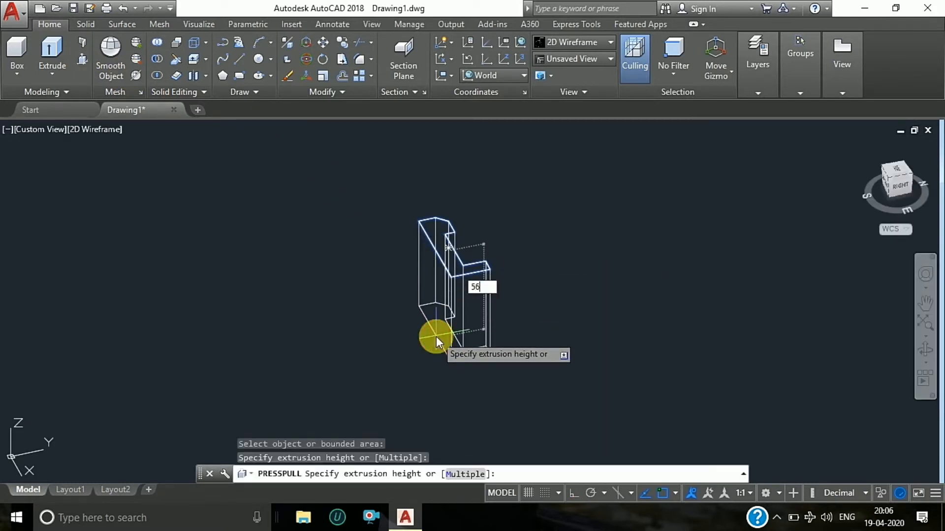
{"action": "type", "text": "6"}
{"action": "key", "text": "Return"}
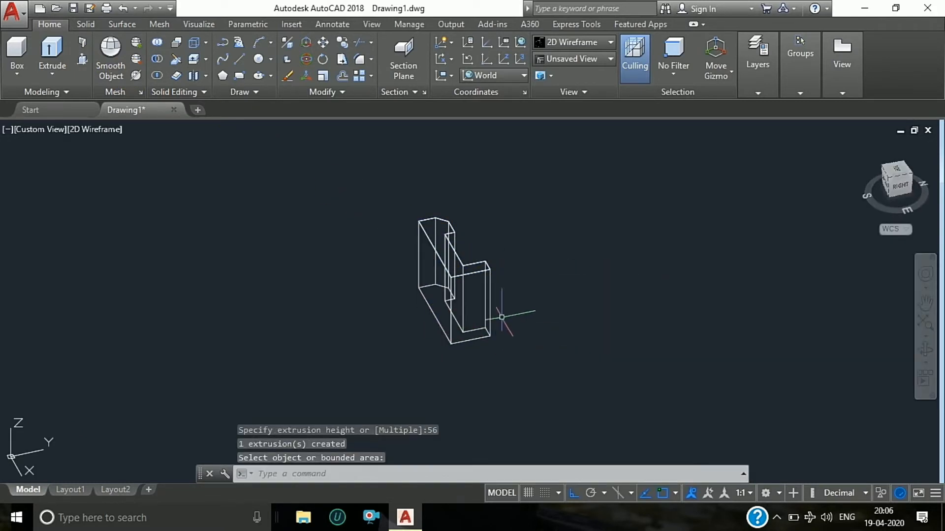
{"action": "key", "text": "Escape"}
{"action": "key", "text": "Escape"}
Align the UCS to the extruded solid's profile-shaped end face and view that face straight on from the top
{"action": "left_click", "coordinate": [922, 351]}
{"action": "left_click_drag", "start_coordinate": [640, 295], "coordinate": [633, 346]}
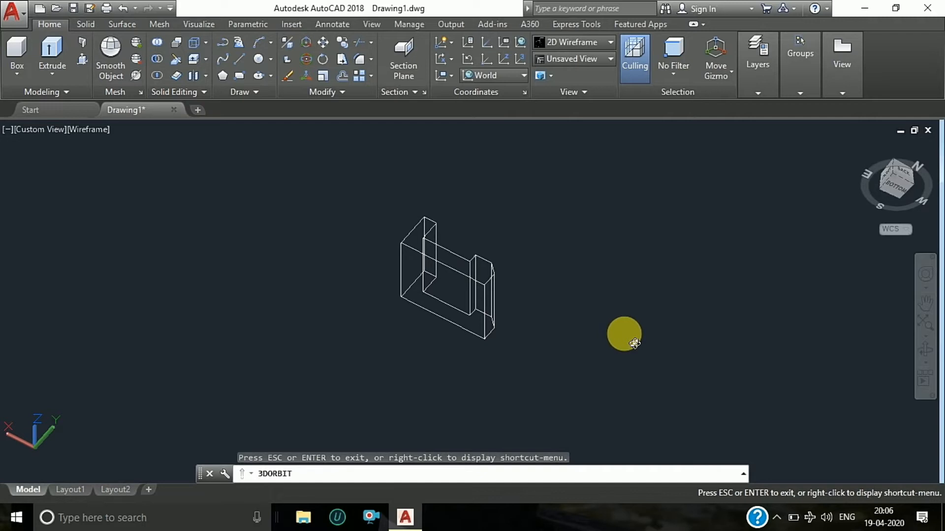
{"action": "left_click_drag", "start_coordinate": [540, 310], "coordinate": [487, 223]}
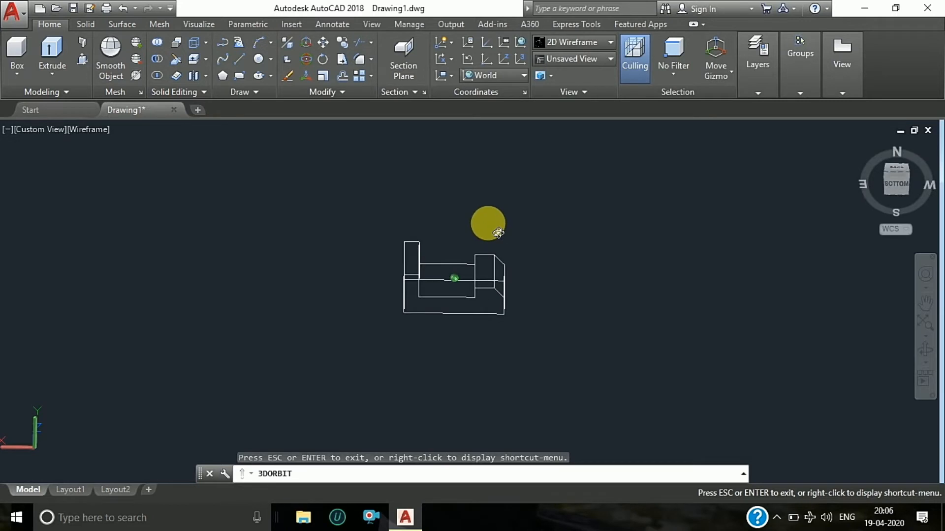
{"action": "left_click", "coordinate": [452, 78]}
{"action": "left_click", "coordinate": [451, 145]}
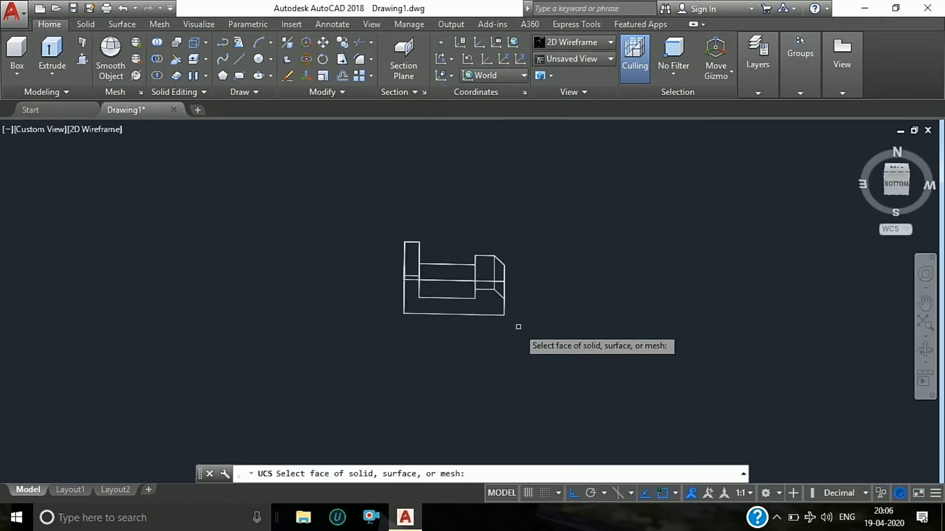
{"action": "left_click", "coordinate": [492, 309]}
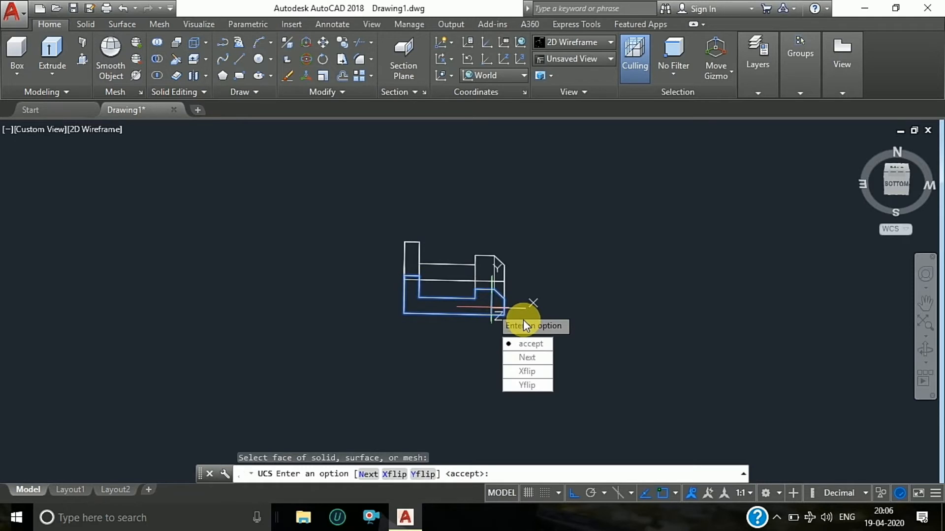
{"action": "key", "text": "Return"}
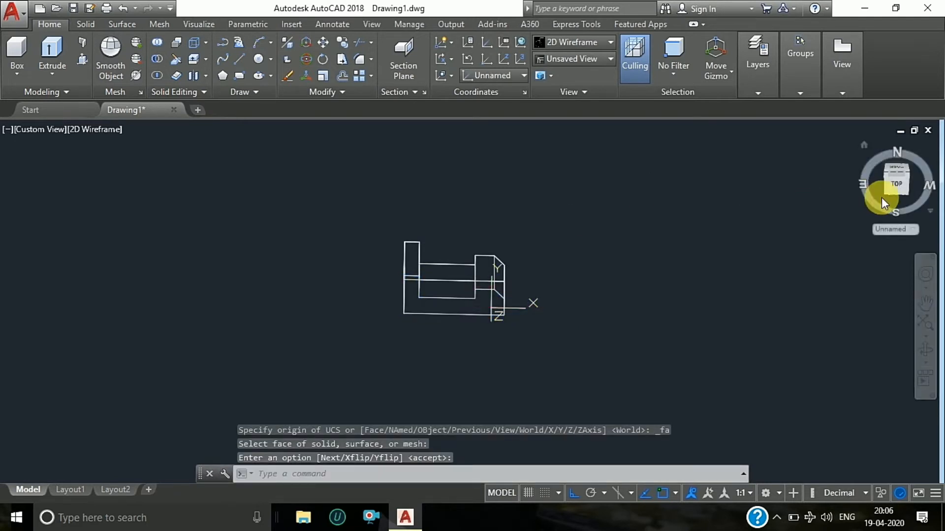
{"action": "left_click", "coordinate": [896, 188]}
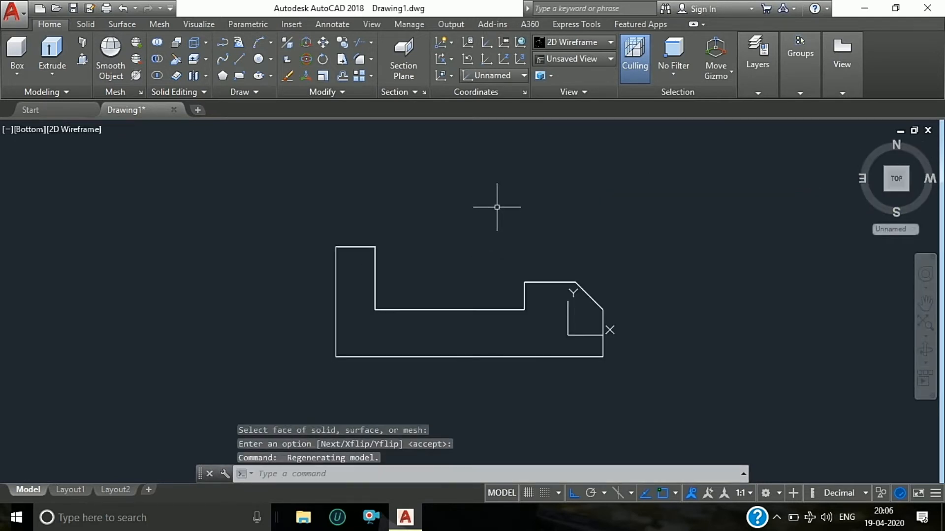
Draw a closed rectangle 20 units wide and 28 units high from lines, left of the stepped profile
{"action": "left_click", "coordinate": [240, 59]}
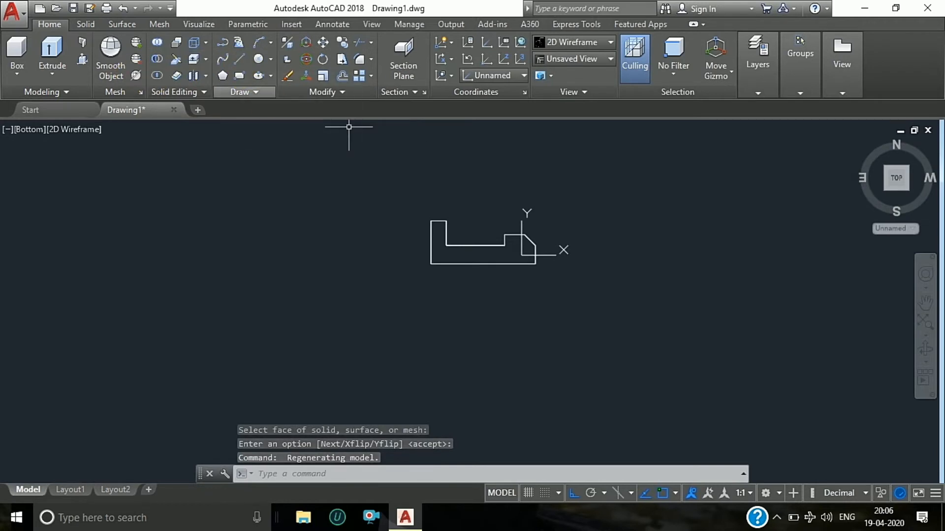
{"action": "left_click", "coordinate": [382, 215]}
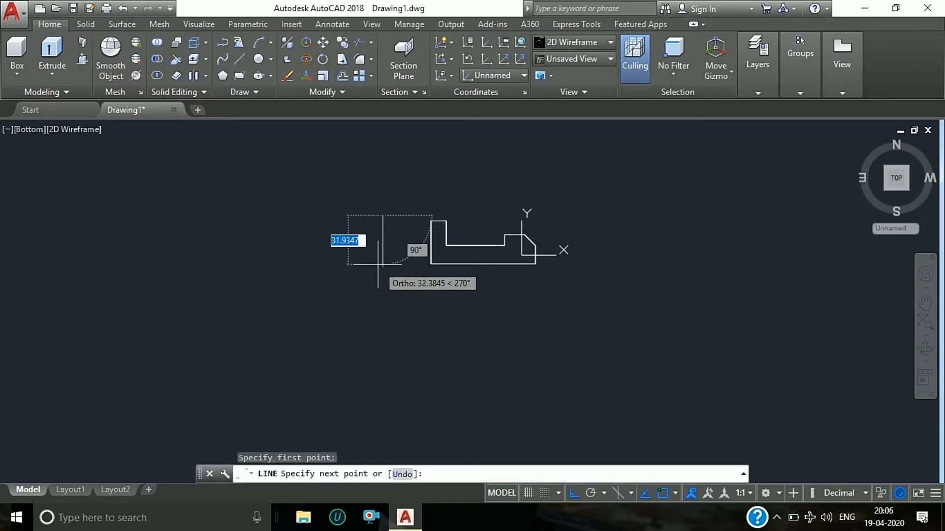
{"action": "type", "text": "28"}
{"action": "key", "text": "Return"}
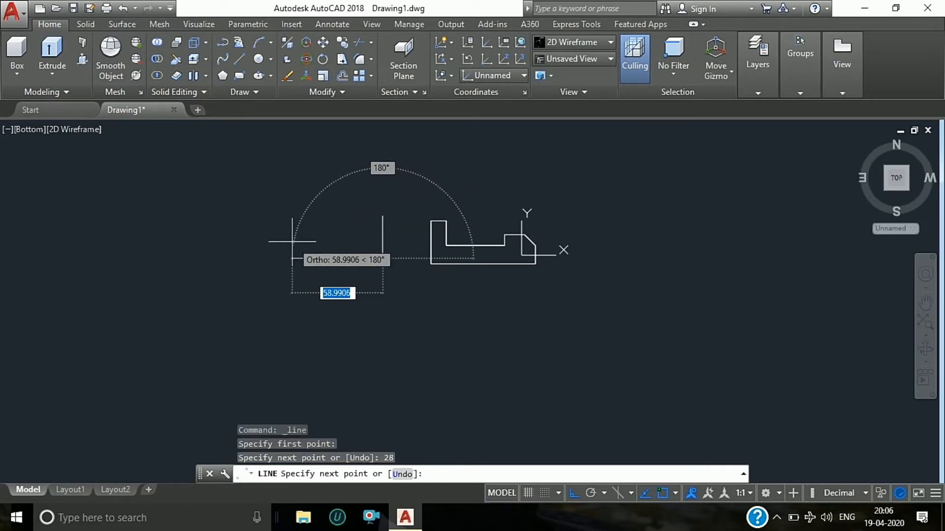
{"action": "type", "text": "20"}
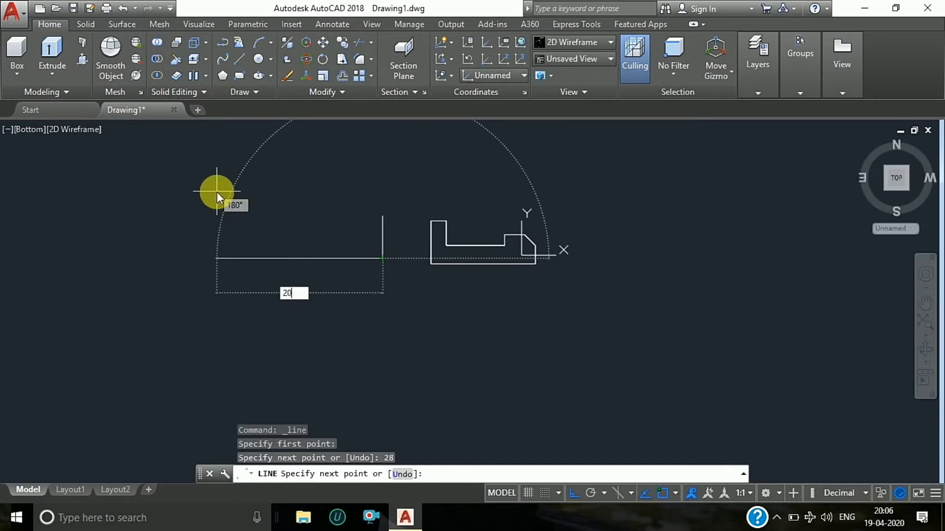
{"action": "key", "text": "Return"}
{"action": "type", "text": "2"}
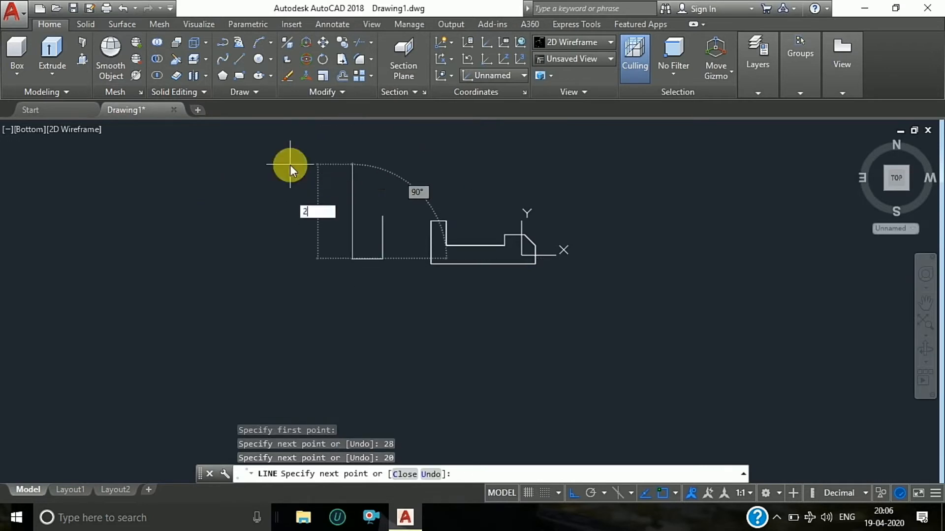
{"action": "type", "text": "8"}
{"action": "key", "text": "Return"}
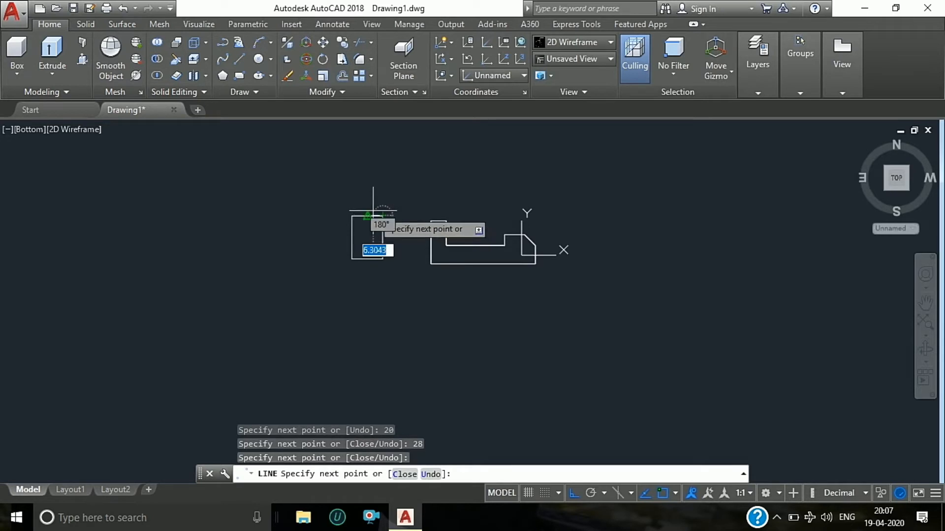
{"action": "key", "text": "Escape"}
{"action": "key", "text": "Escape"}
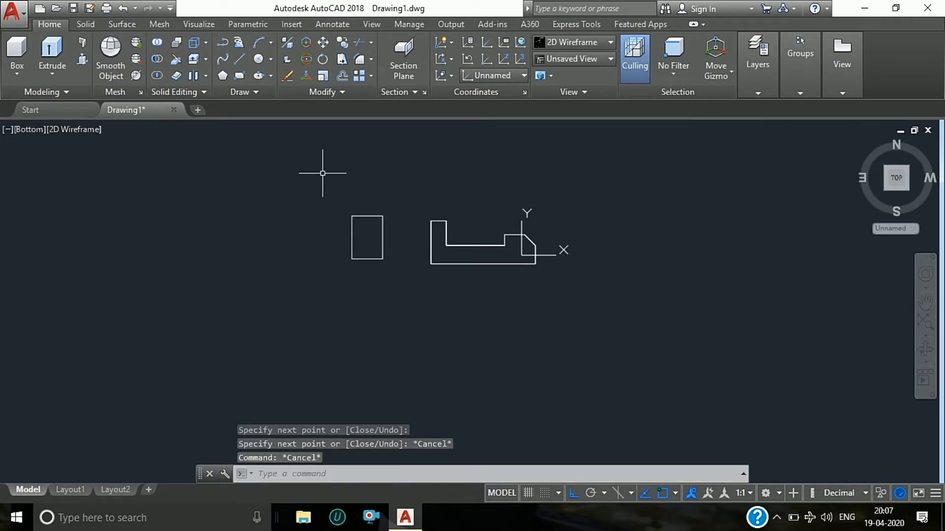
Join the four lines of the new rectangle into a single polyline
{"action": "type", "text": "j"}
{"action": "key", "text": "Return"}
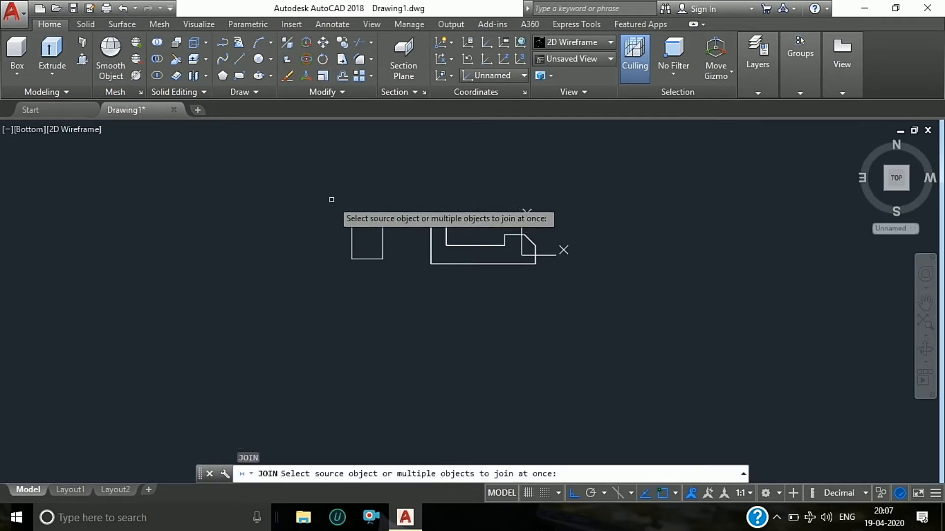
{"action": "left_click", "coordinate": [315, 172]}
{"action": "mouse_move", "coordinate": [315, 172]}
{"action": "left_mouse_down"}
{"action": "mouse_move", "coordinate": [385, 190]}
{"action": "mouse_move", "coordinate": [420, 235]}
{"action": "mouse_move", "coordinate": [324, 289]}
{"action": "left_mouse_up"}
{"action": "key", "text": "Return"}
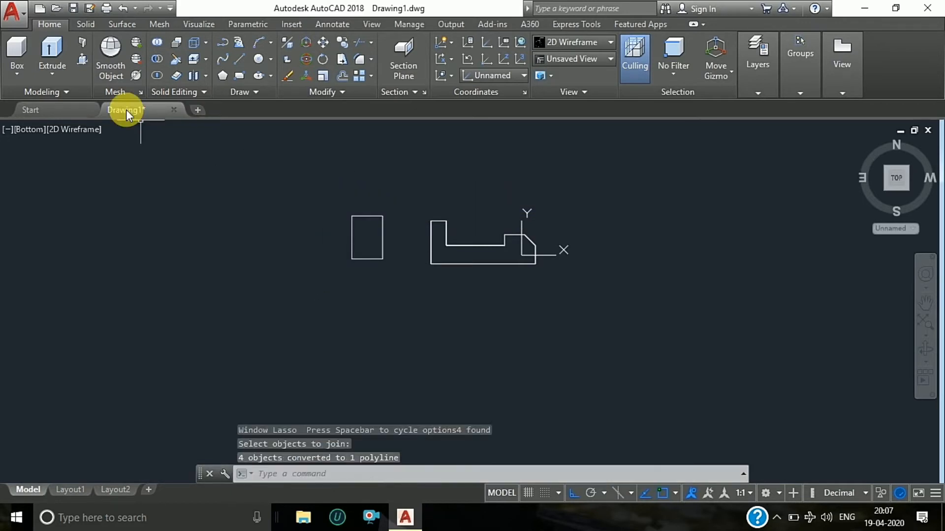
Extrude the rectangle by 14 units with Presspull
{"action": "left_click", "coordinate": [82, 59]}
{"action": "left_click", "coordinate": [366, 238]}
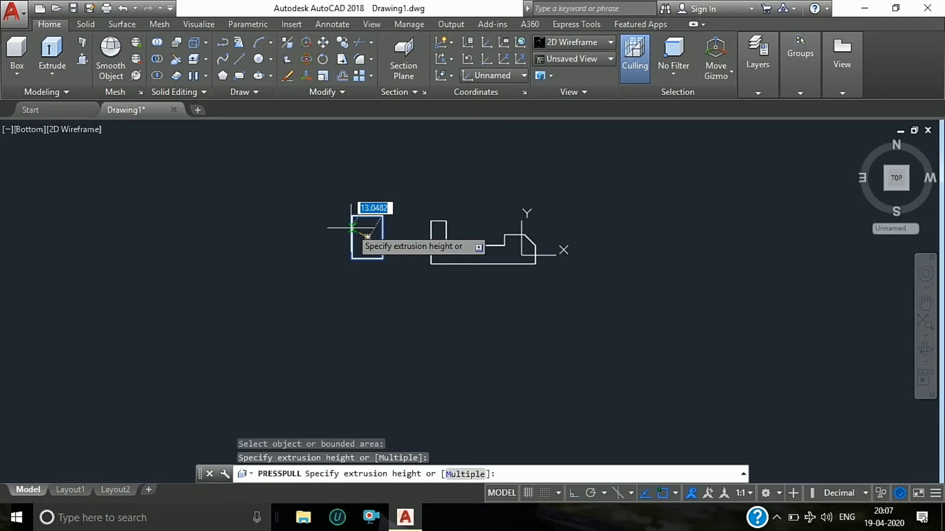
{"action": "type", "text": "14"}
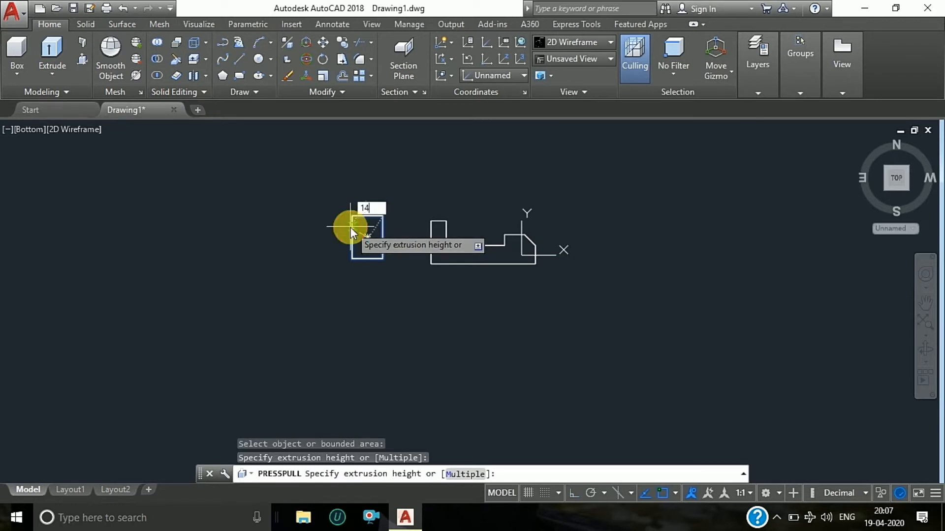
{"action": "key", "text": "Return"}
{"action": "key", "text": "Return"}
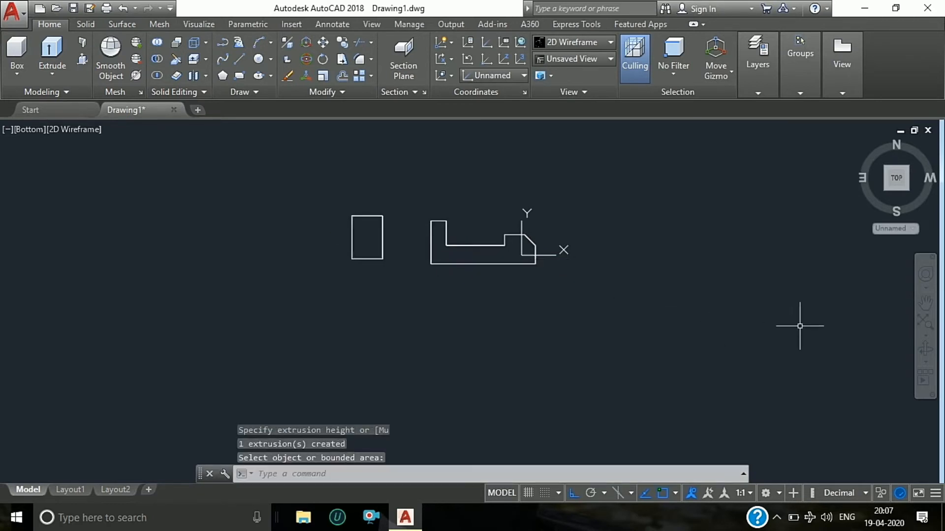
{"action": "key", "text": "Escape"}
{"action": "left_click", "coordinate": [923, 346]}
{"action": "left_click_drag", "start_coordinate": [563, 220], "coordinate": [535, 326]}
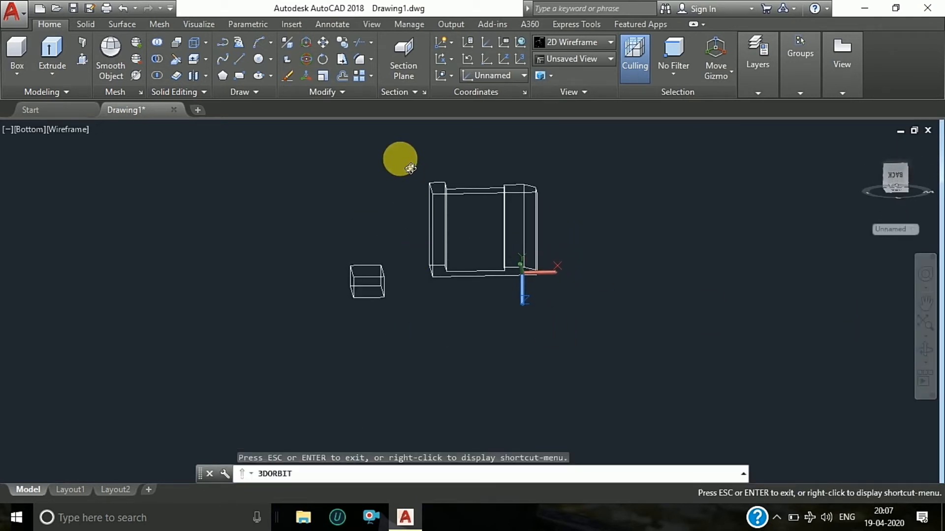
{"action": "key", "text": "Escape"}
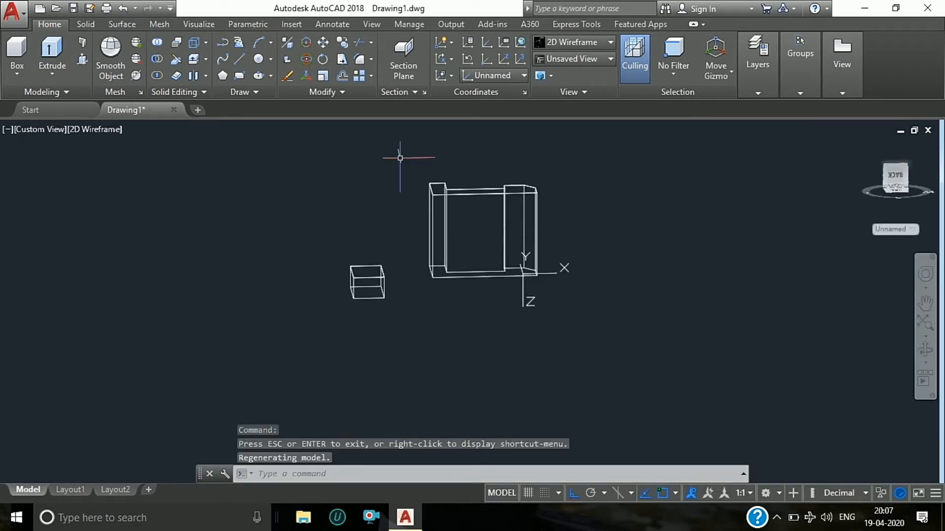
{"action": "scroll", "coordinate": [377, 295], "scroll_direction": "up", "scroll_amount": 2}
{"action": "left_click", "coordinate": [238, 58]}
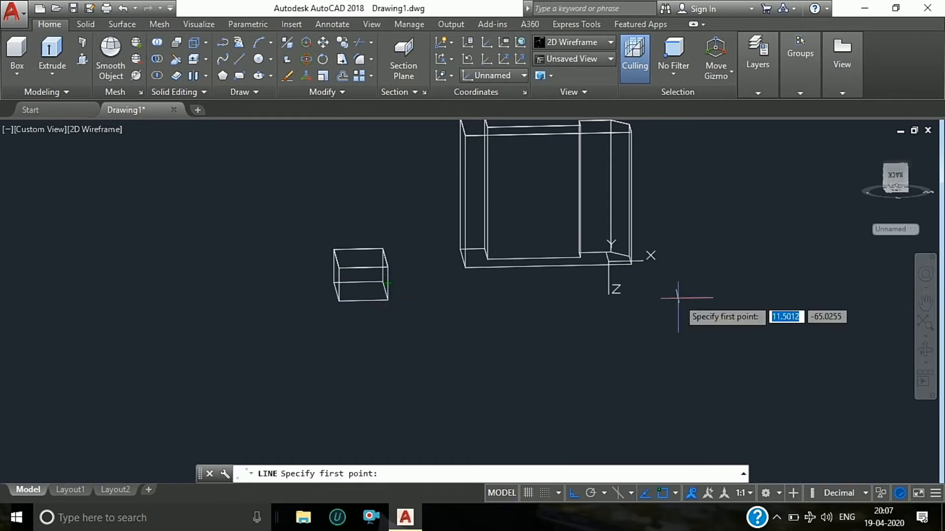
{"action": "key", "text": "Escape"}
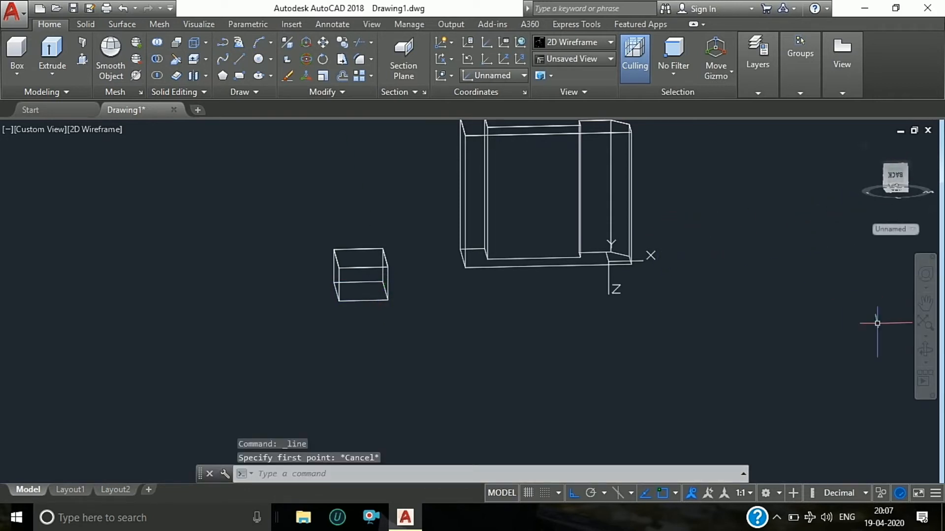
{"action": "left_click", "coordinate": [924, 350]}
{"action": "left_click_drag", "start_coordinate": [726, 236], "coordinate": [730, 257]}
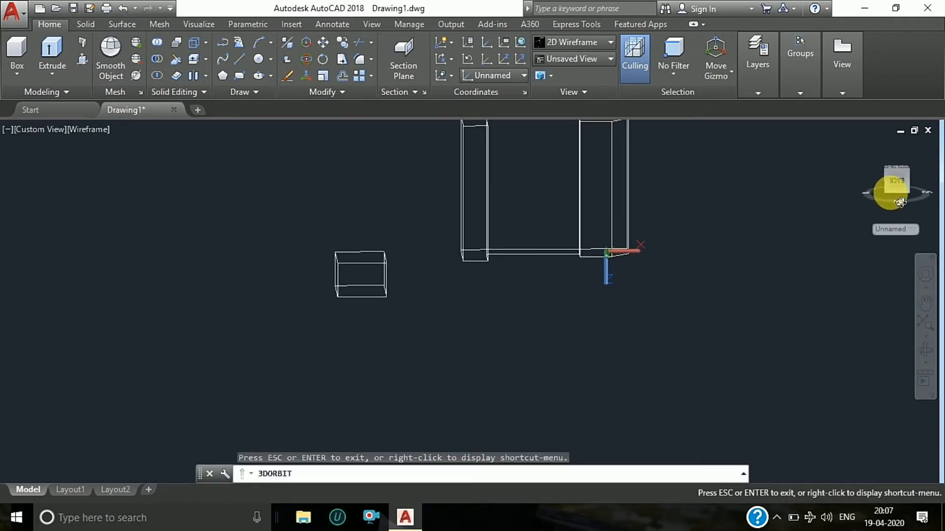
{"action": "left_click", "coordinate": [908, 187]}
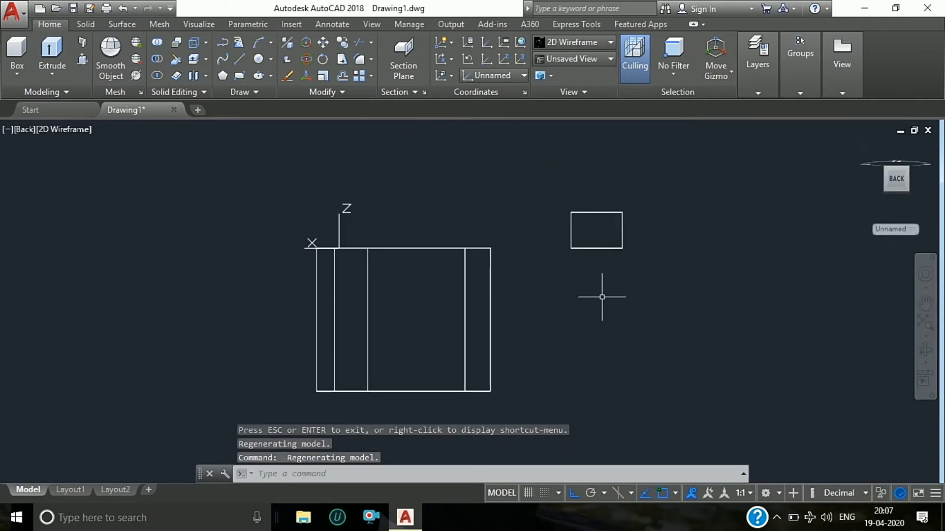
Draw an 8-unit line in the +Z direction from the small block's lower rear corner in a 3D view
{"action": "left_click", "coordinate": [926, 349]}
{"action": "mouse_move", "coordinate": [702, 331]}
{"action": "left_mouse_down"}
{"action": "mouse_move", "coordinate": [685, 291]}
{"action": "mouse_move", "coordinate": [691, 250]}
{"action": "mouse_move", "coordinate": [686, 372]}
{"action": "mouse_move", "coordinate": [694, 207]}
{"action": "mouse_move", "coordinate": [687, 333]}
{"action": "mouse_move", "coordinate": [674, 312]}
{"action": "left_mouse_up"}
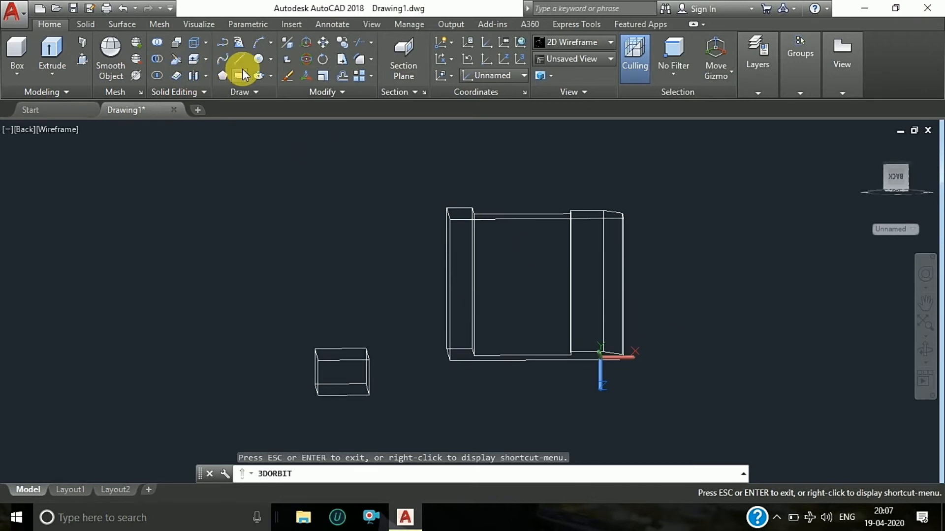
{"action": "left_click", "coordinate": [245, 61]}
{"action": "scroll", "coordinate": [326, 153], "scroll_direction": "down", "scroll_amount": 2}
{"action": "scroll", "coordinate": [357, 293], "scroll_direction": "up", "scroll_amount": 4}
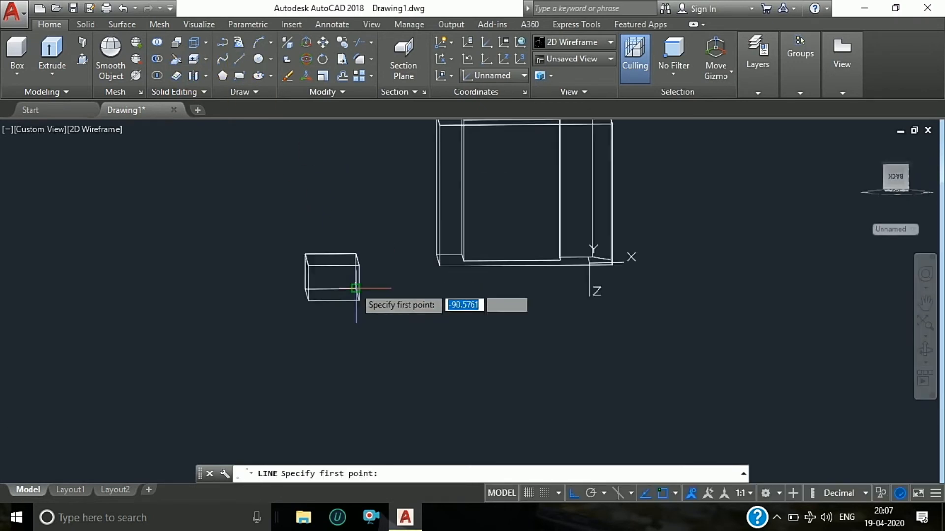
{"action": "left_click", "coordinate": [354, 295]}
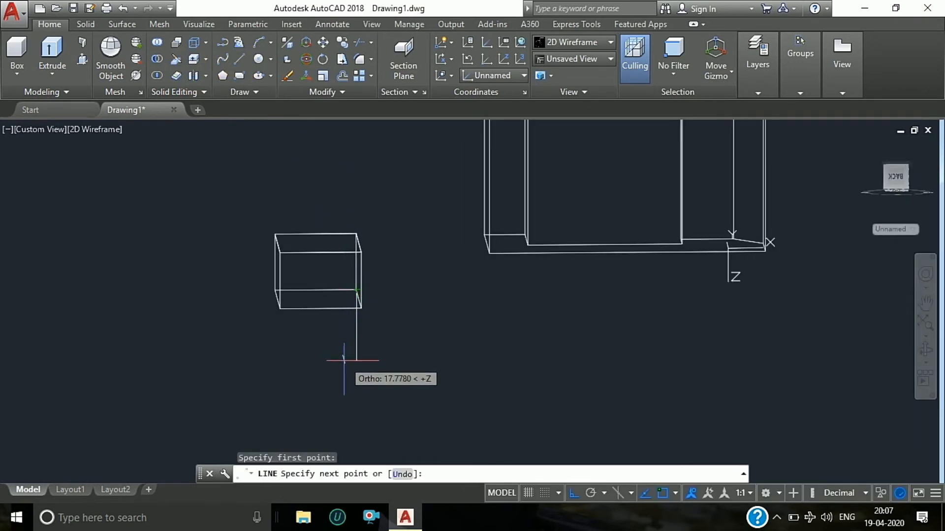
{"action": "type", "text": "8"}
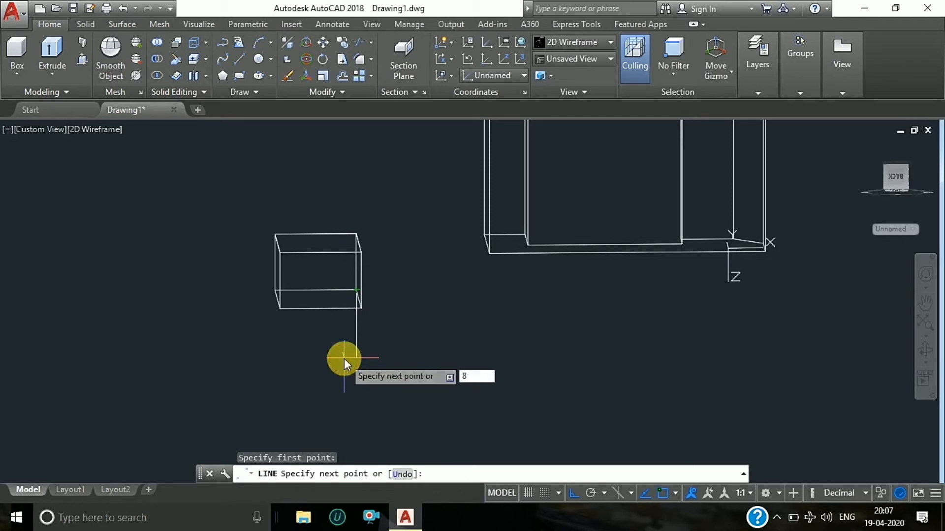
{"action": "key", "text": "Return"}
{"action": "key", "text": "Escape"}
{"action": "key", "text": "Escape"}
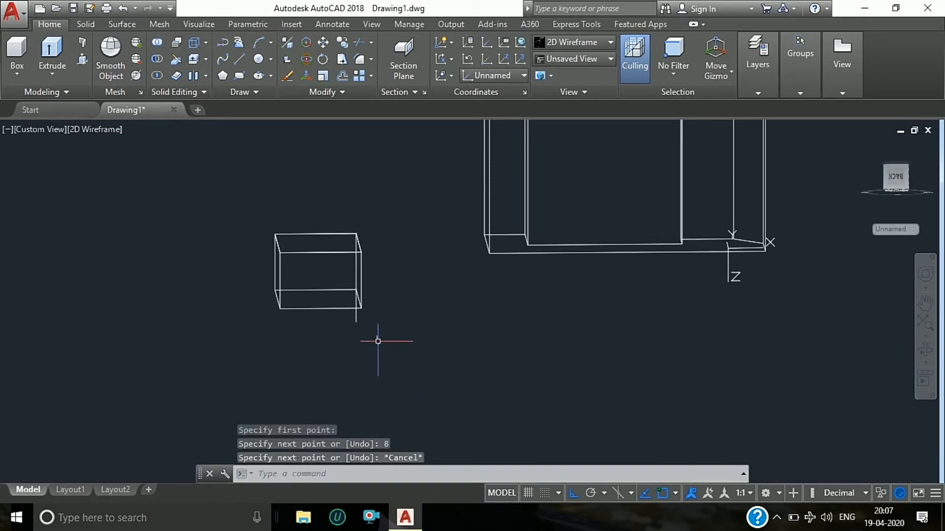
Move the small block from the free end of the 8-unit line to the stepped solid's nearest lower rear corner
{"action": "left_click", "coordinate": [337, 289]}
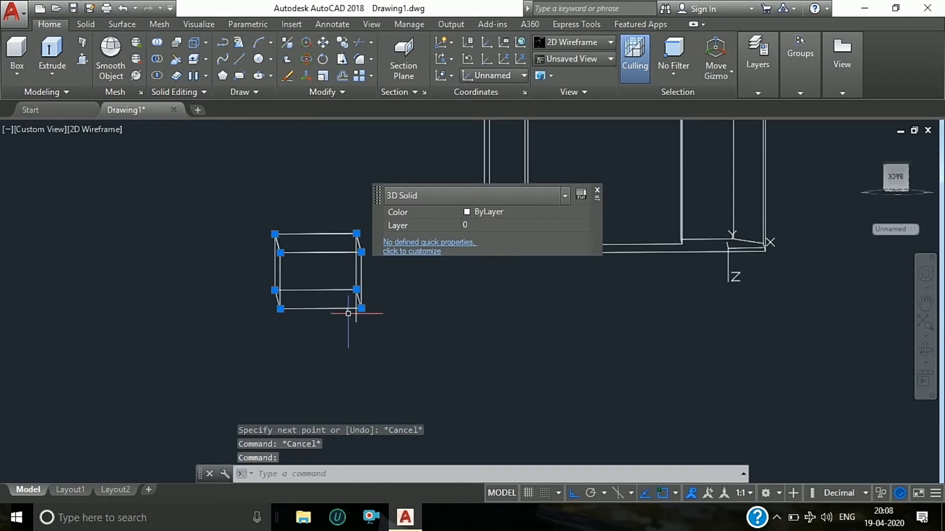
{"action": "key", "text": "Return"}
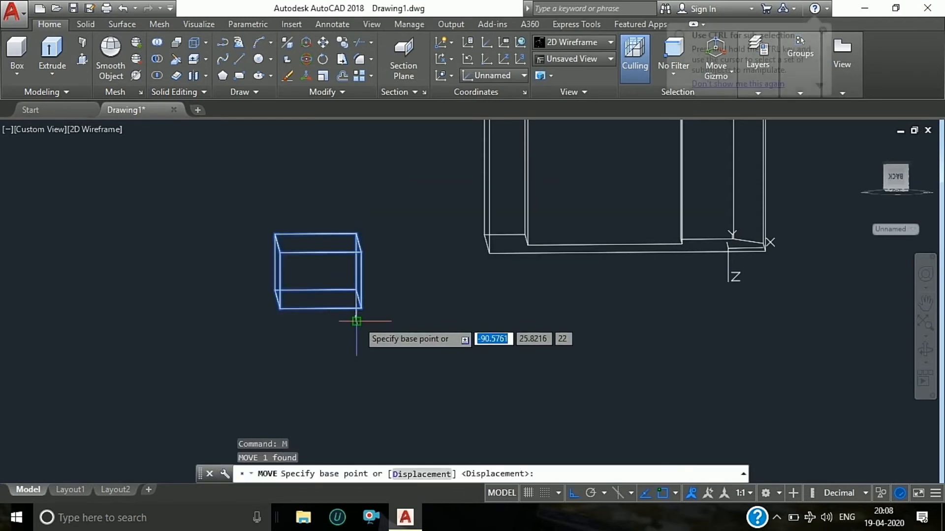
{"action": "left_click", "coordinate": [356, 321]}
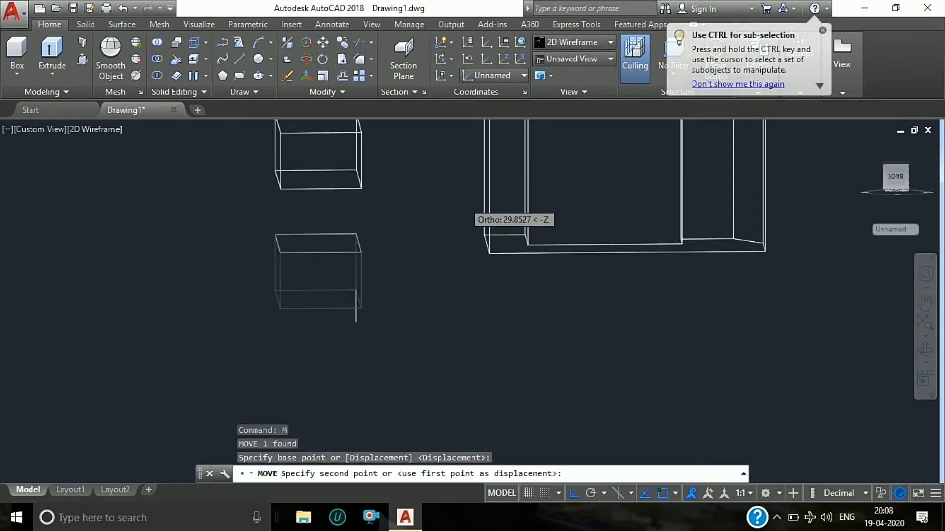
{"action": "scroll", "coordinate": [500, 267], "scroll_direction": "up", "scroll_amount": 3}
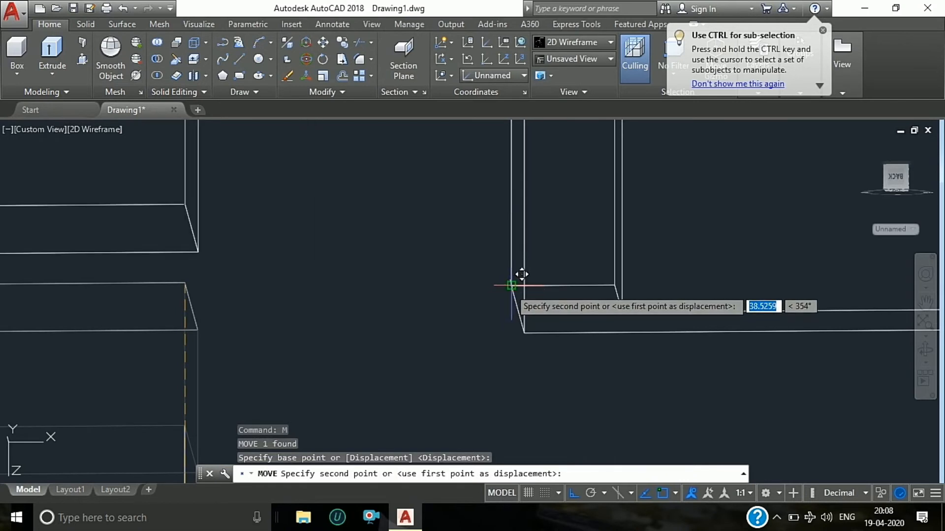
{"action": "left_click", "coordinate": [511, 285]}
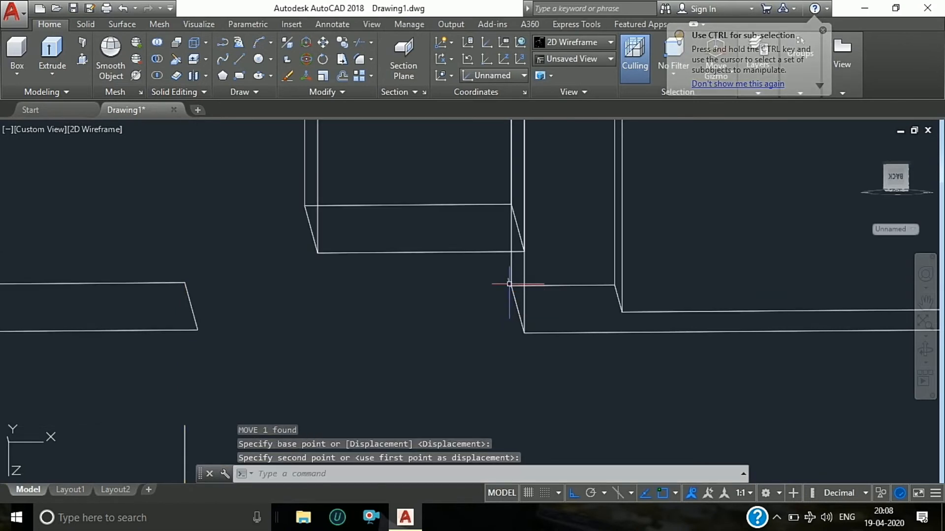
{"action": "scroll", "coordinate": [423, 303], "scroll_direction": "down", "scroll_amount": 2}
{"action": "scroll", "coordinate": [405, 310], "scroll_direction": "down", "scroll_amount": 3}
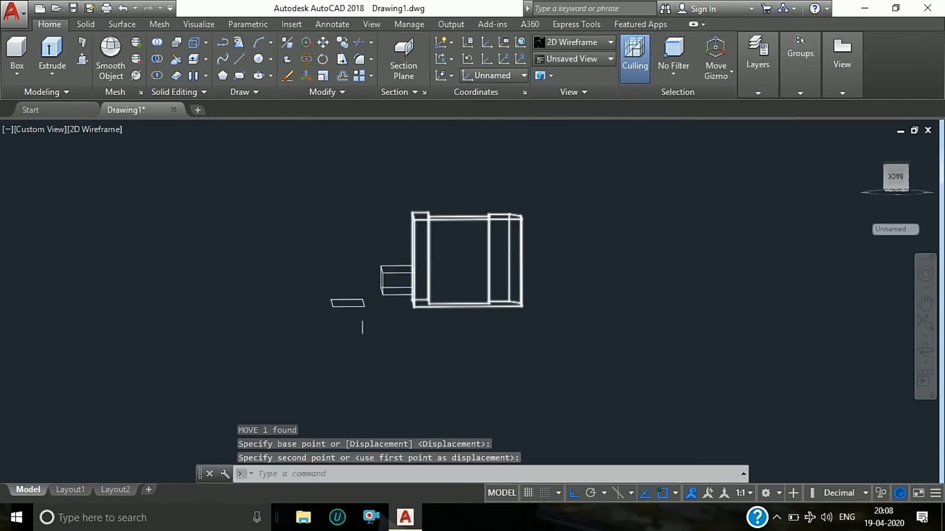
{"action": "scroll", "coordinate": [411, 256], "scroll_direction": "up", "scroll_amount": 4}
{"action": "key", "text": "Escape"}
{"action": "key", "text": "Escape"}
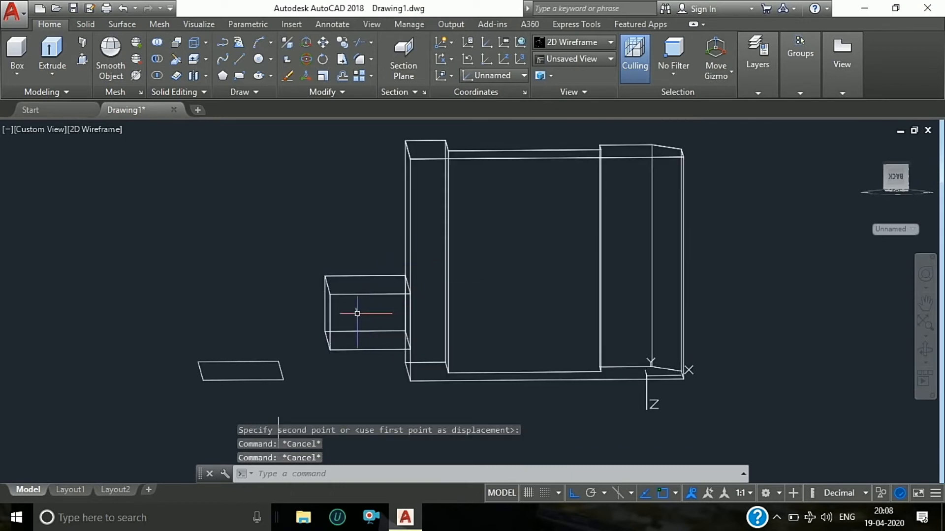
Copy the small block to an empty spot away from the stepped solid
{"action": "left_click", "coordinate": [371, 294]}
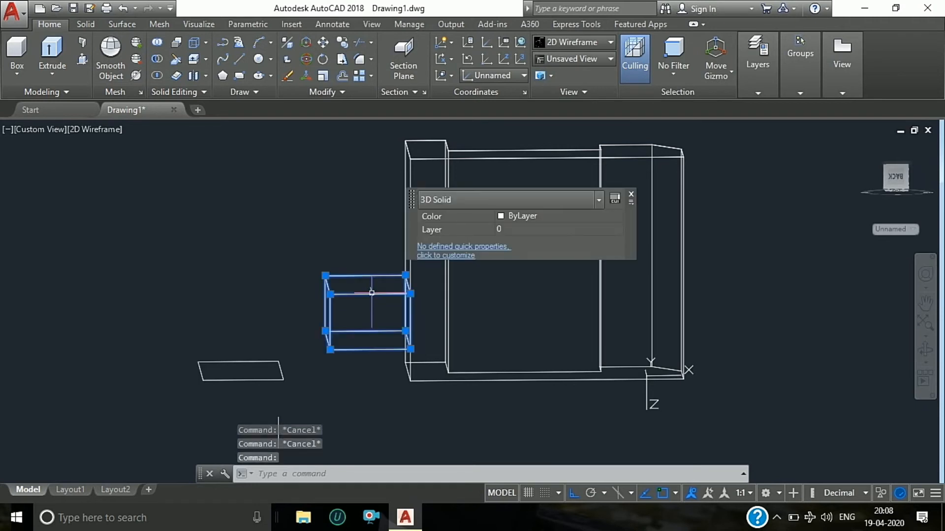
{"action": "type", "text": "co"}
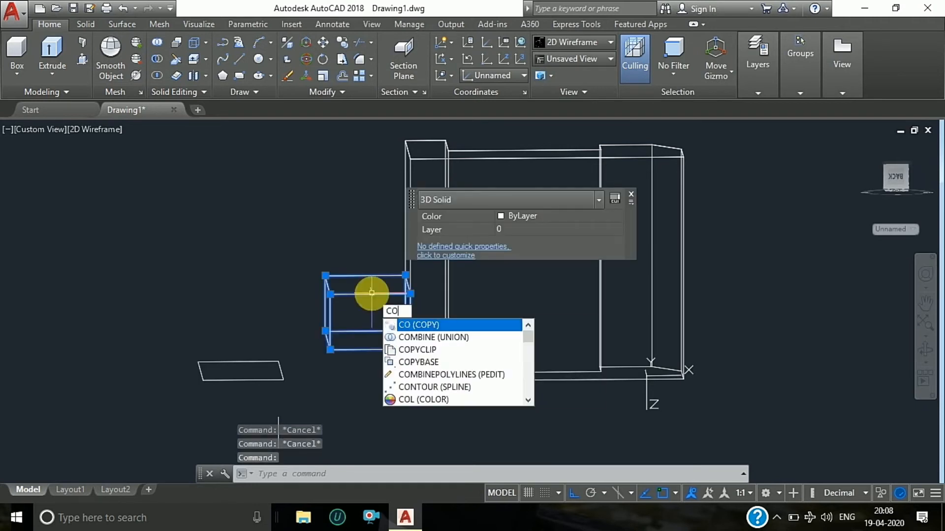
{"action": "key", "text": "Return"}
{"action": "left_click", "coordinate": [370, 293]}
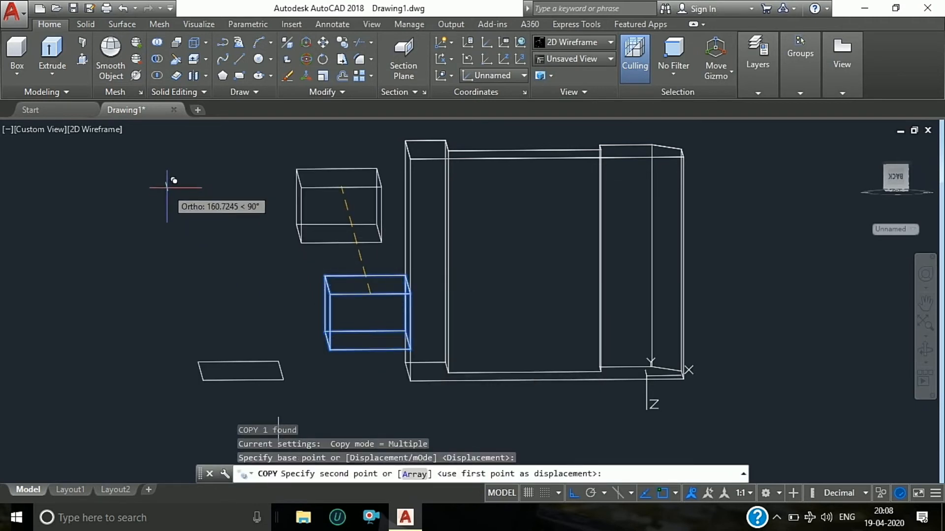
{"action": "left_click", "coordinate": [166, 175]}
{"action": "key", "text": "Escape"}
{"action": "key", "text": "Escape"}
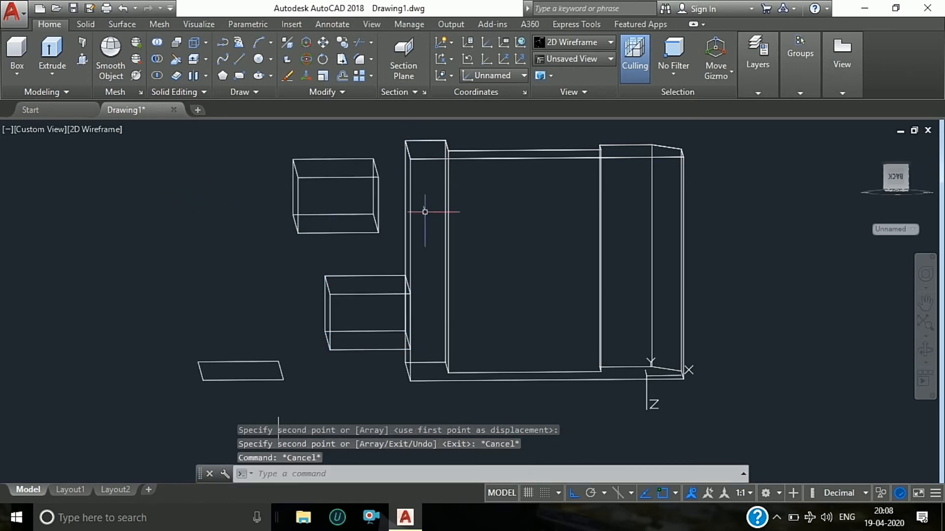
Draw an 8-unit line in the -Z direction from the copied block's upper rear corner on the side facing the stepped solid
{"action": "left_click", "coordinate": [925, 351]}
{"action": "left_click_drag", "start_coordinate": [767, 375], "coordinate": [364, 254]}
{"action": "left_click_drag", "start_coordinate": [325, 138], "coordinate": [286, 199]}
{"action": "left_click", "coordinate": [231, 60]}
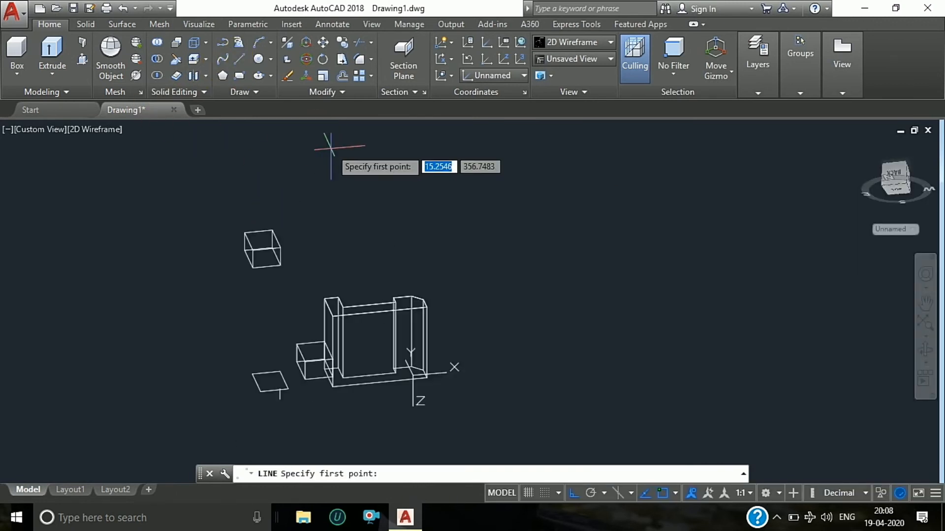
{"action": "scroll", "coordinate": [236, 278], "scroll_direction": "up", "scroll_amount": 4}
{"action": "left_click", "coordinate": [236, 278]}
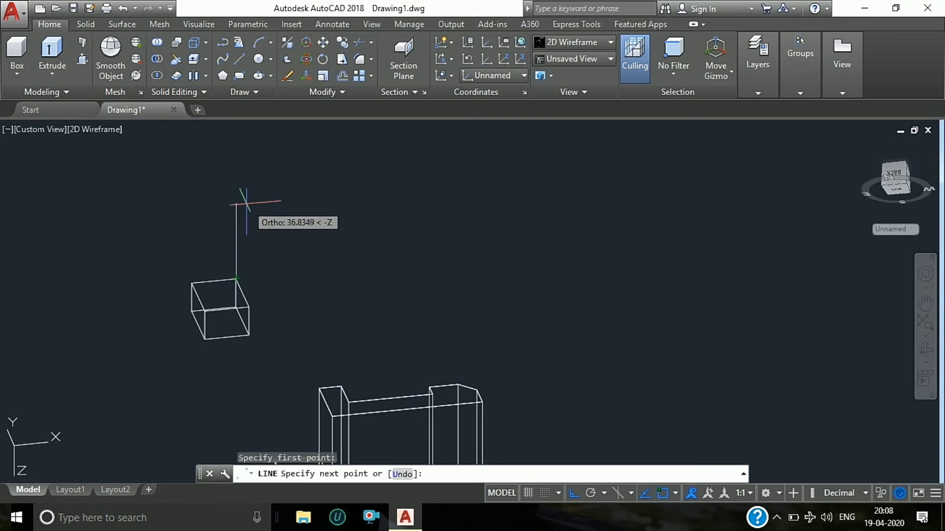
{"action": "type", "text": "8"}
{"action": "key", "text": "Return"}
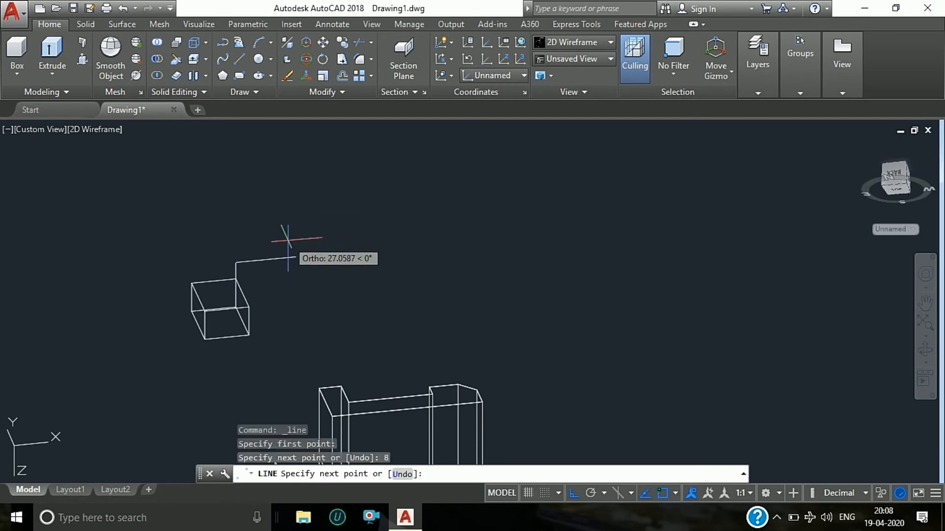
{"action": "key", "text": "Escape"}
{"action": "scroll", "coordinate": [287, 256], "scroll_direction": "down", "scroll_amount": 3}
{"action": "key", "text": "Escape"}
Move the copied block from the free end of its 8-unit line to the stepped solid's nearest upper rear corner
{"action": "left_click", "coordinate": [253, 280]}
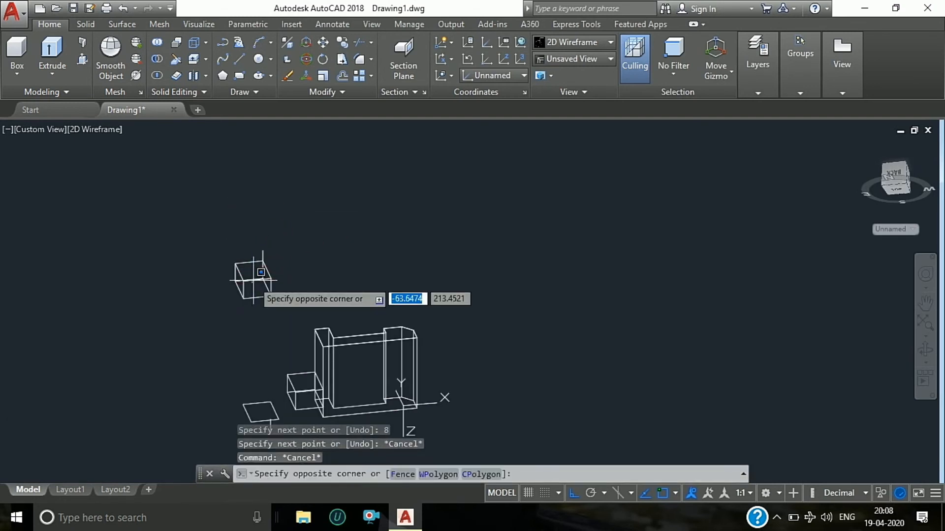
{"action": "left_click", "coordinate": [254, 280]}
{"action": "left_click", "coordinate": [262, 278]}
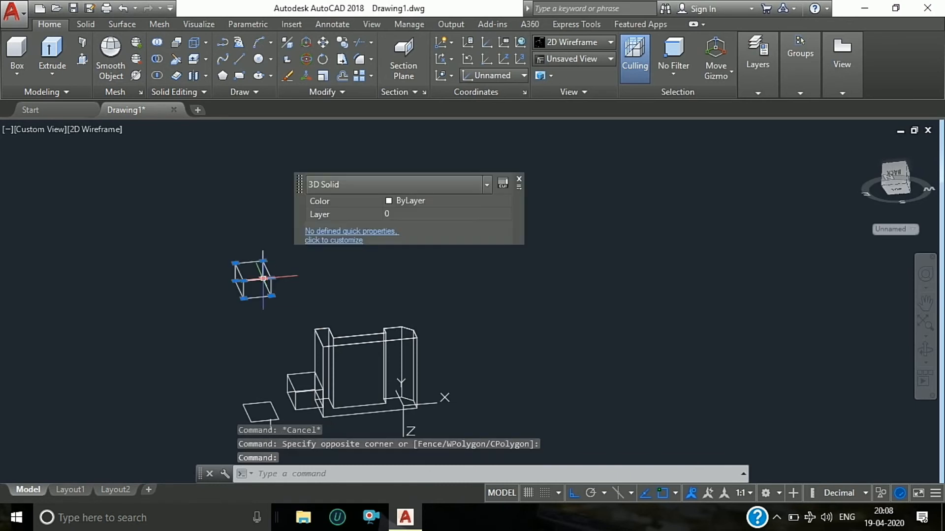
{"action": "key", "text": "Return"}
{"action": "scroll", "coordinate": [249, 260], "scroll_direction": "up", "scroll_amount": 3}
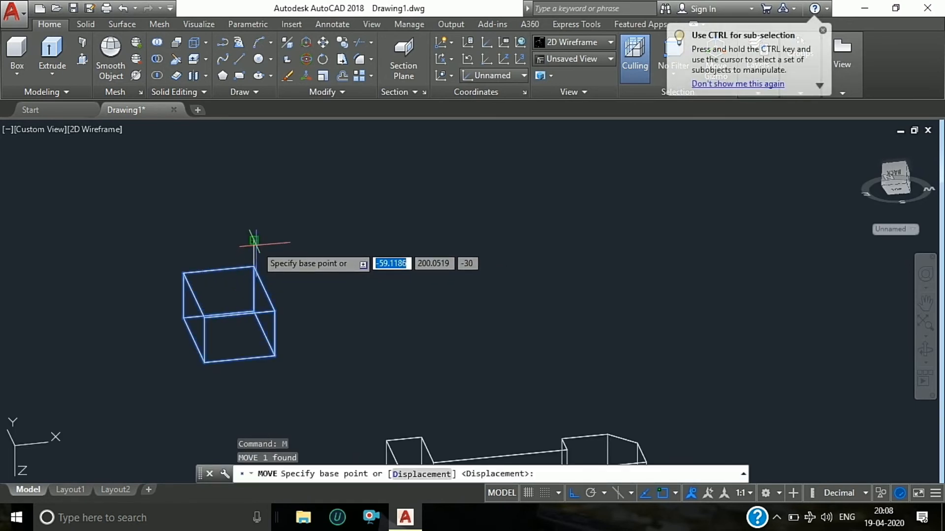
{"action": "left_click", "coordinate": [254, 242]}
{"action": "scroll", "coordinate": [310, 290], "scroll_direction": "down", "scroll_amount": 2}
{"action": "scroll", "coordinate": [300, 315], "scroll_direction": "up", "scroll_amount": 5}
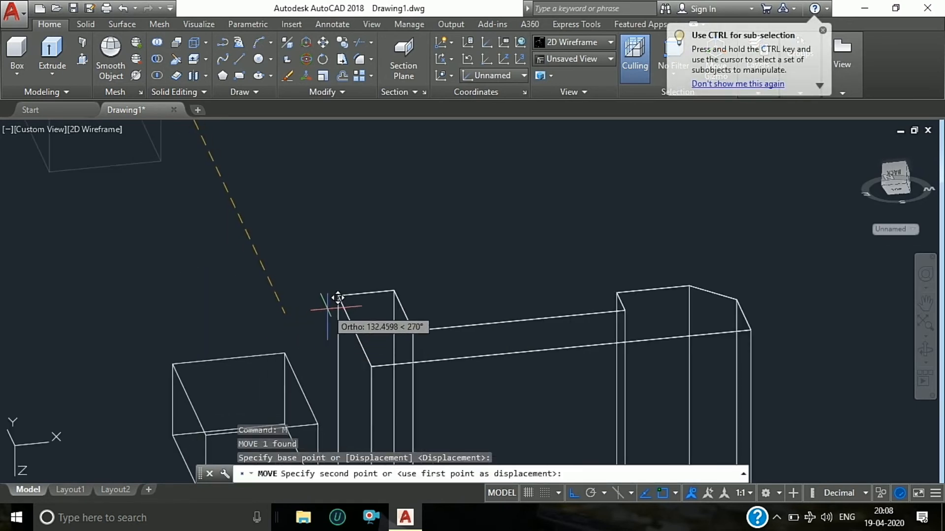
{"action": "left_click", "coordinate": [339, 295]}
{"action": "scroll", "coordinate": [352, 275], "scroll_direction": "down", "scroll_amount": 4}
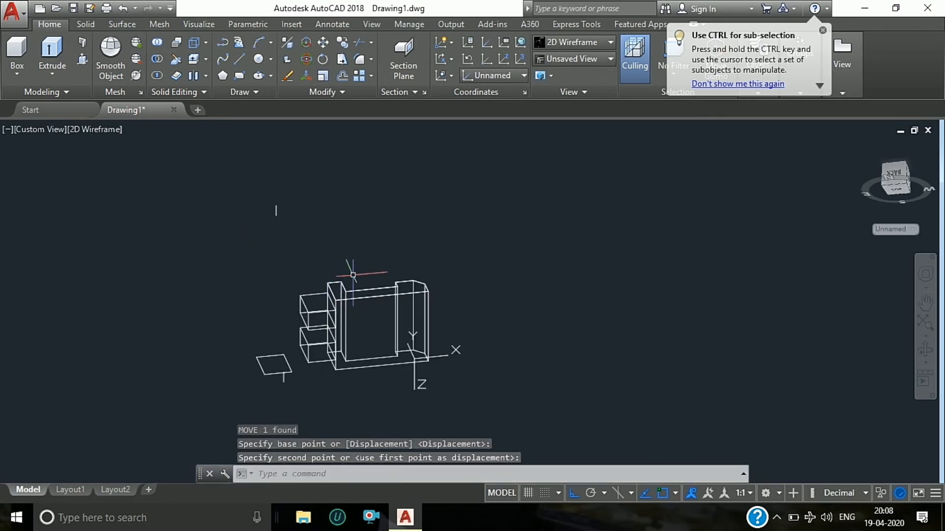
{"action": "key", "text": "Escape"}
Erase the leftover 8-unit construction lines and the loose rectangle beside the model
{"action": "left_click", "coordinate": [276, 208]}
{"action": "mouse_move", "coordinate": [276, 208]}
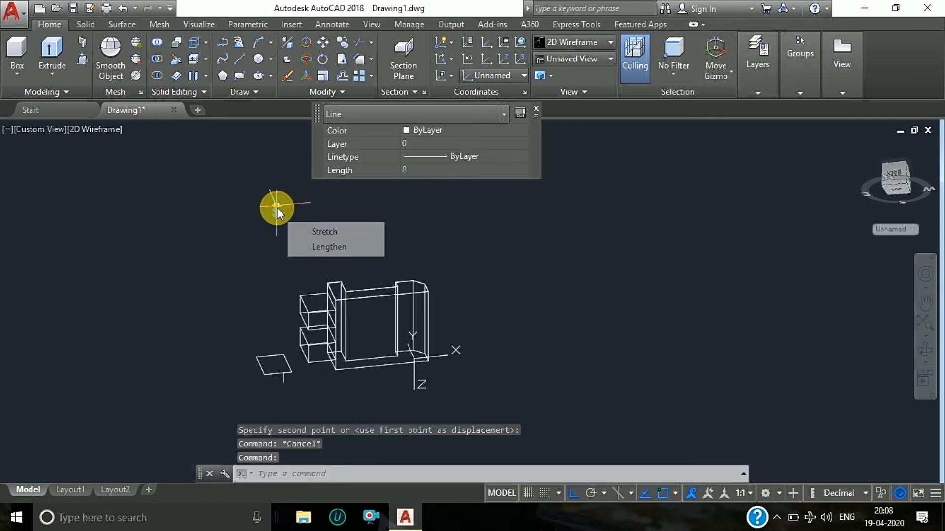
{"action": "left_click", "coordinate": [273, 358]}
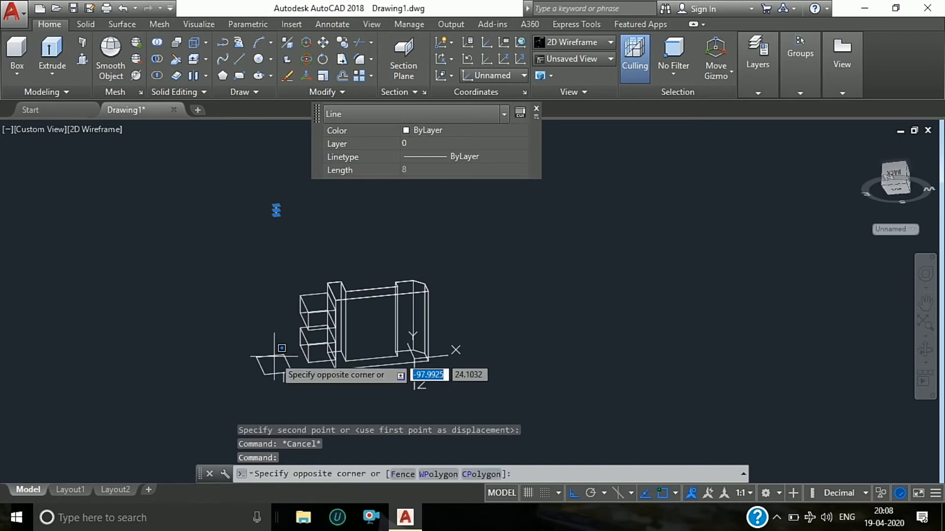
{"action": "left_click", "coordinate": [273, 358]}
{"action": "left_click", "coordinate": [284, 384]}
{"action": "key", "text": "Delete"}
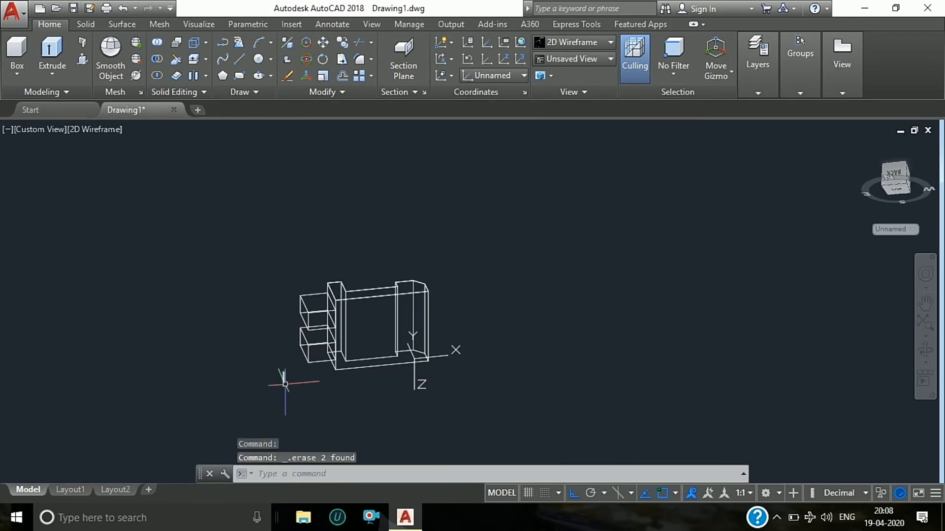
{"action": "scroll", "coordinate": [411, 330], "scroll_direction": "up", "scroll_amount": 2}
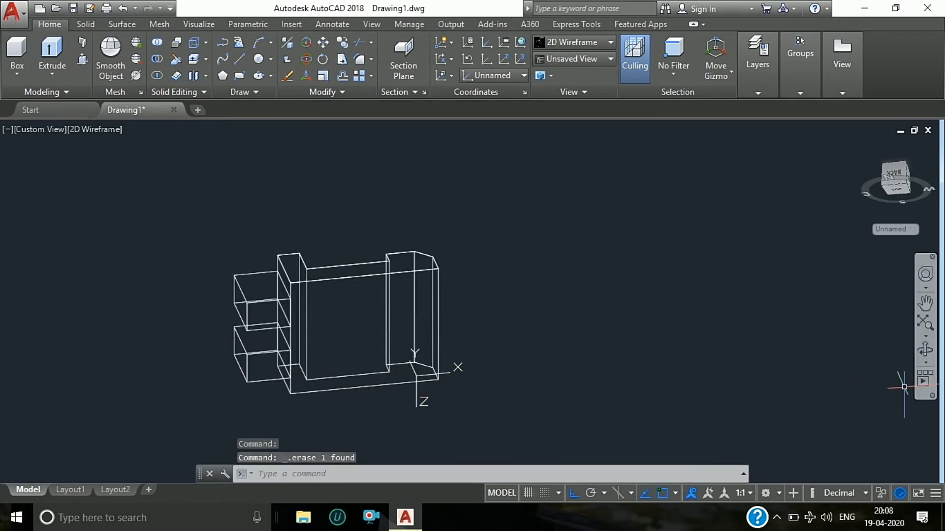
Union the stepped solid and the two small blocks into a single solid
{"action": "left_click", "coordinate": [929, 360]}
{"action": "mouse_move", "coordinate": [610, 394]}
{"action": "left_mouse_down"}
{"action": "mouse_move", "coordinate": [580, 295]}
{"action": "mouse_move", "coordinate": [619, 333]}
{"action": "mouse_move", "coordinate": [626, 442]}
{"action": "mouse_move", "coordinate": [618, 384]}
{"action": "left_mouse_up"}
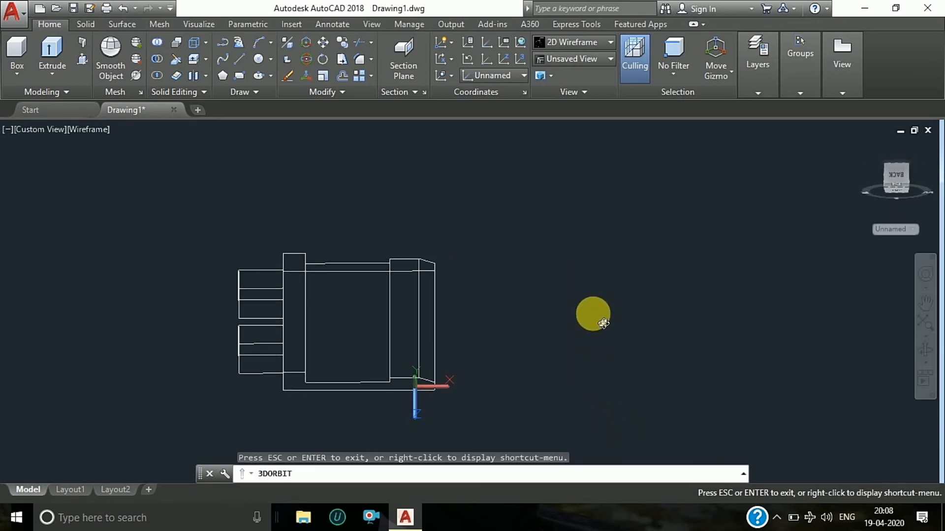
{"action": "key", "text": "Escape"}
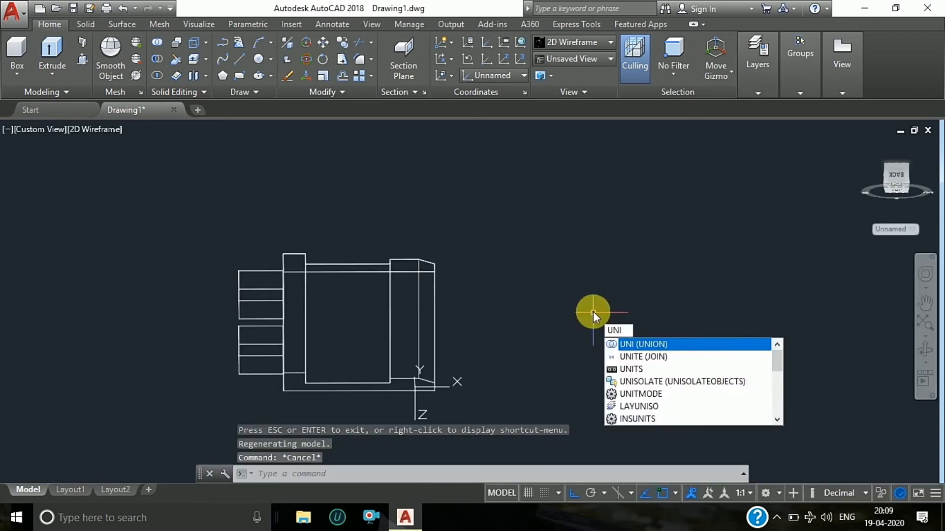
{"action": "key", "text": "Return"}
{"action": "left_click", "coordinate": [419, 290]}
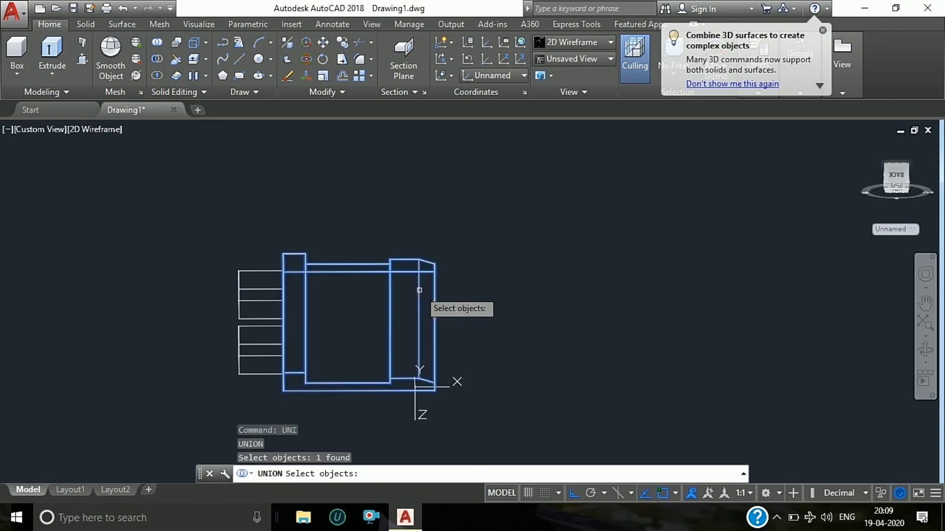
{"action": "left_click", "coordinate": [279, 271]}
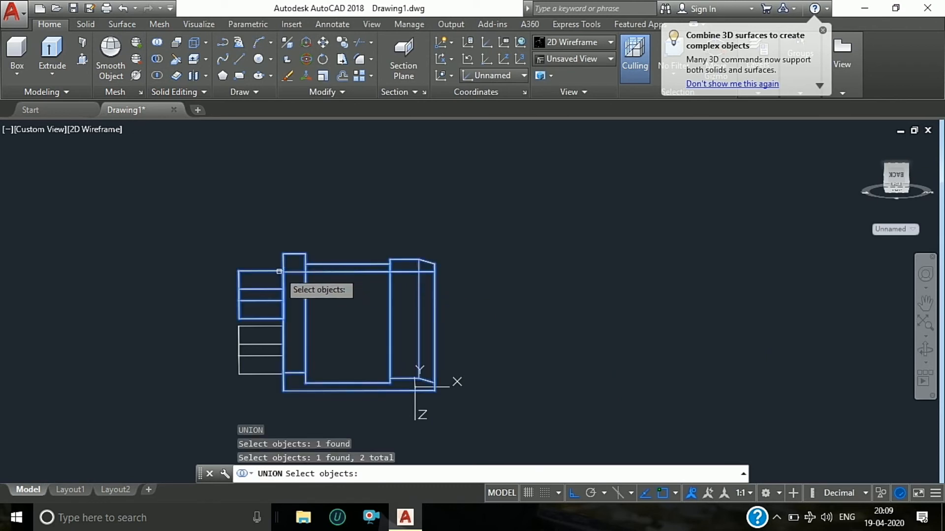
{"action": "left_click", "coordinate": [245, 343]}
{"action": "key", "text": "Return"}
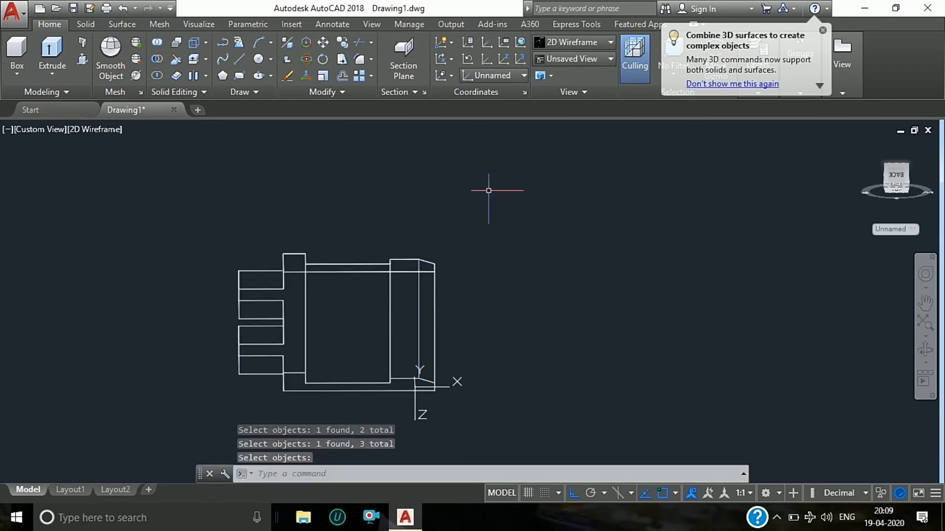
Set the viewport's visual style to Realistic to shade the united solid
{"action": "left_click", "coordinate": [572, 43]}
{"action": "left_click", "coordinate": [734, 82]}
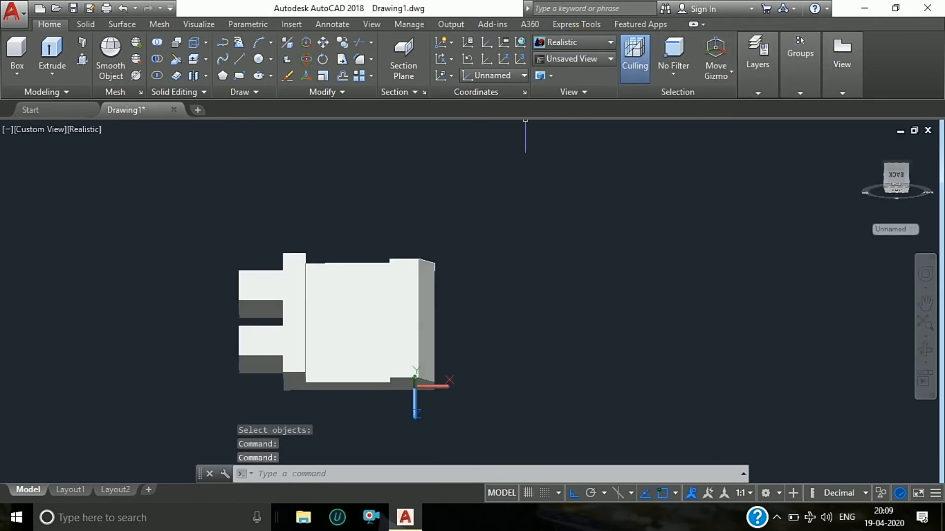
{"action": "left_click", "coordinate": [925, 351]}
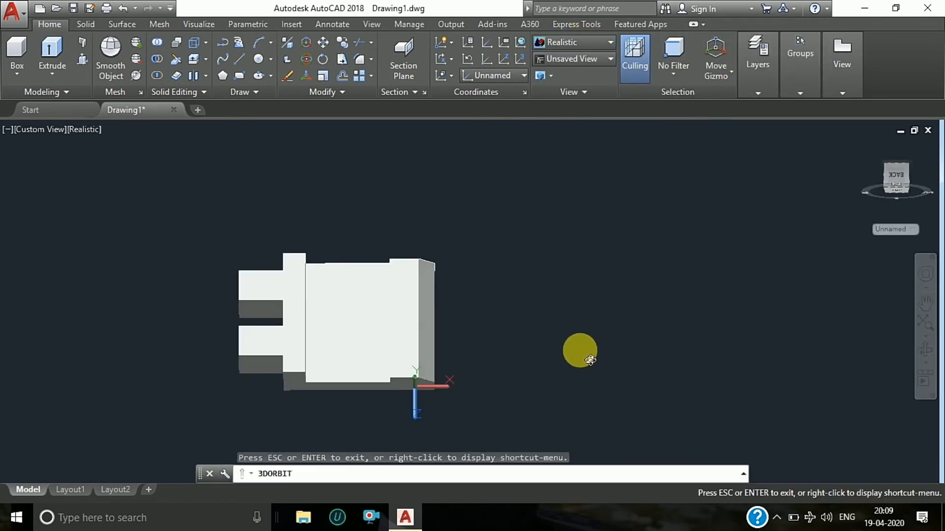
{"action": "left_click_drag", "start_coordinate": [581, 352], "coordinate": [443, 152]}
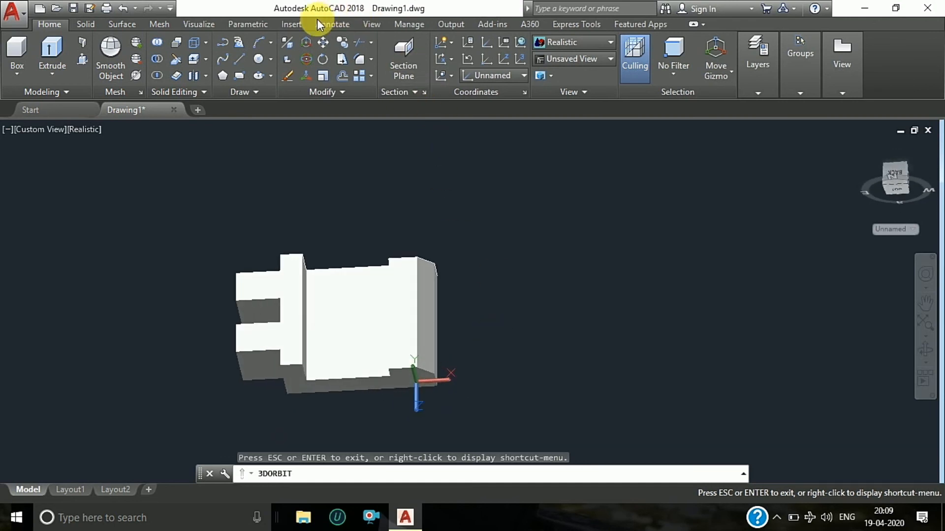
Add the Rust metal material from the Autodesk library to the document and apply it to the united solid
{"action": "left_click", "coordinate": [374, 23]}
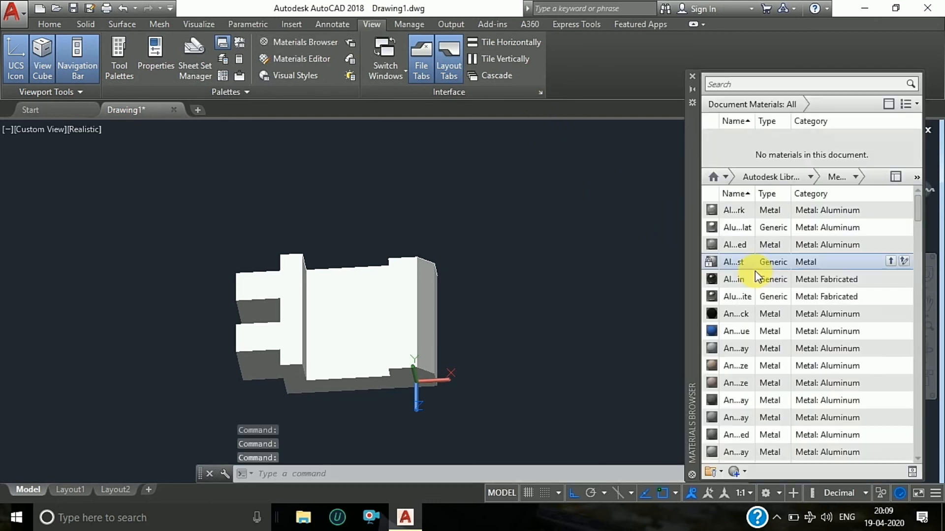
{"action": "scroll", "coordinate": [770, 354], "scroll_direction": "down", "scroll_amount": 10}
{"action": "scroll", "coordinate": [760, 394], "scroll_direction": "down", "scroll_amount": 10}
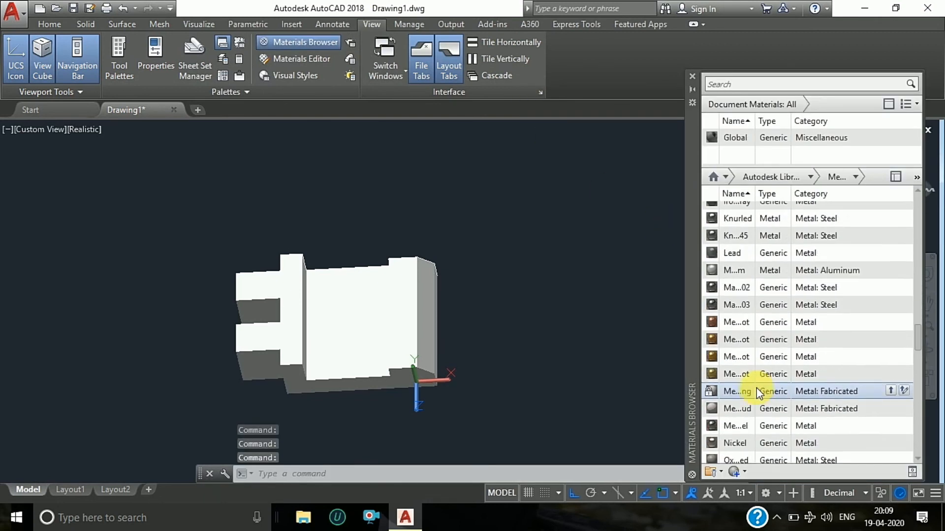
{"action": "scroll", "coordinate": [745, 369], "scroll_direction": "down", "scroll_amount": 10}
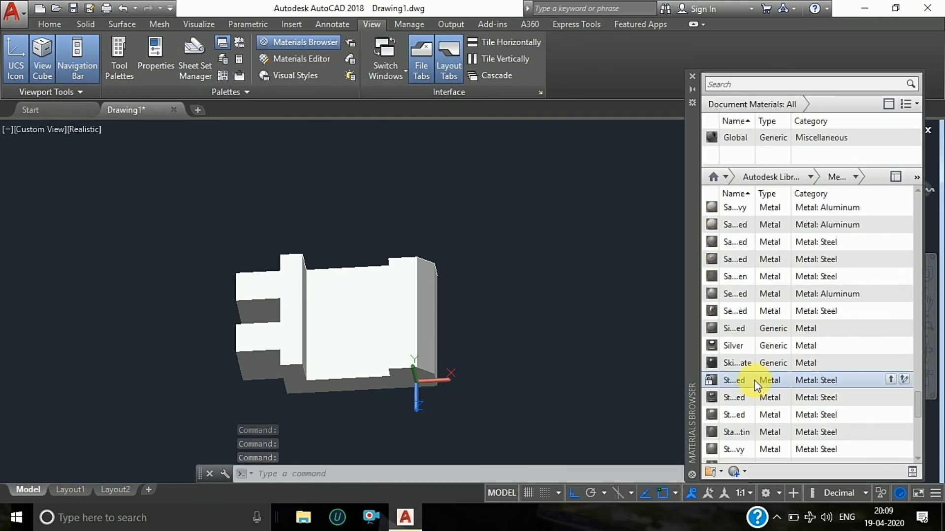
{"action": "scroll", "coordinate": [748, 338], "scroll_direction": "up", "scroll_amount": 1}
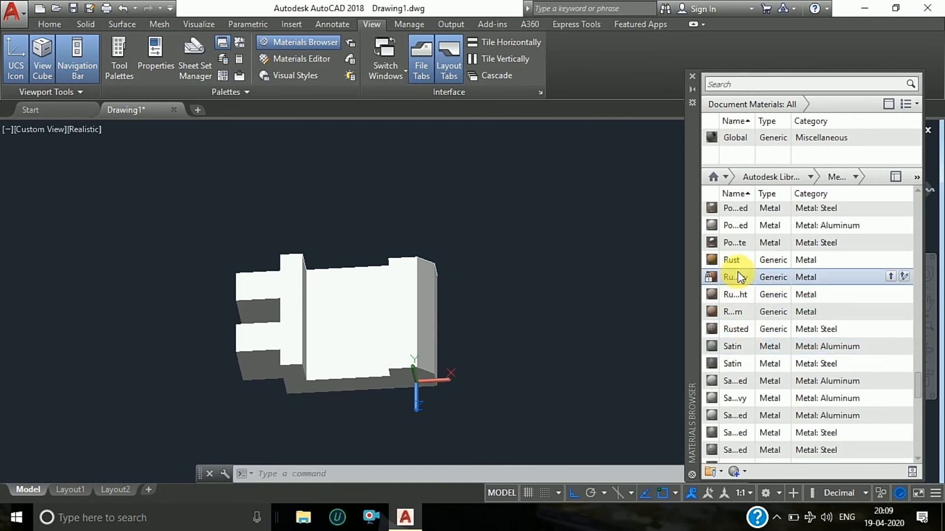
{"action": "left_click", "coordinate": [891, 259]}
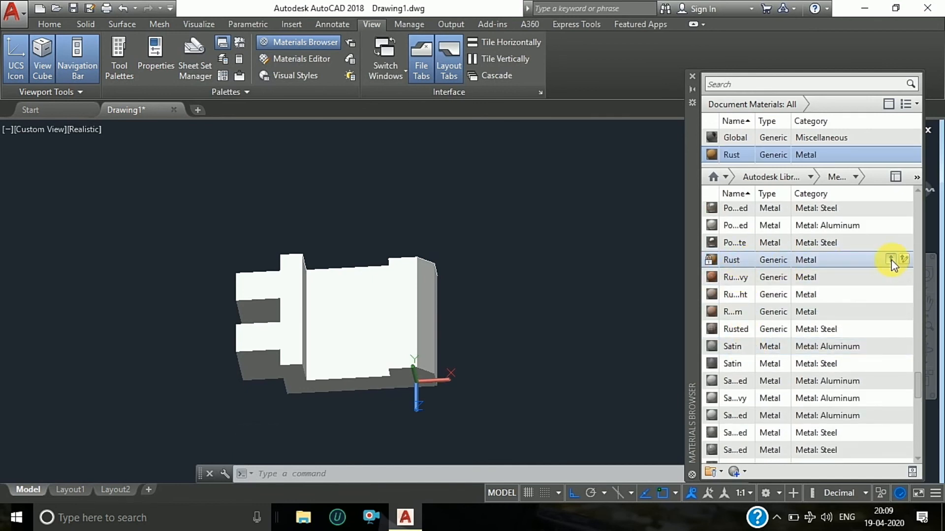
{"action": "left_click", "coordinate": [380, 320]}
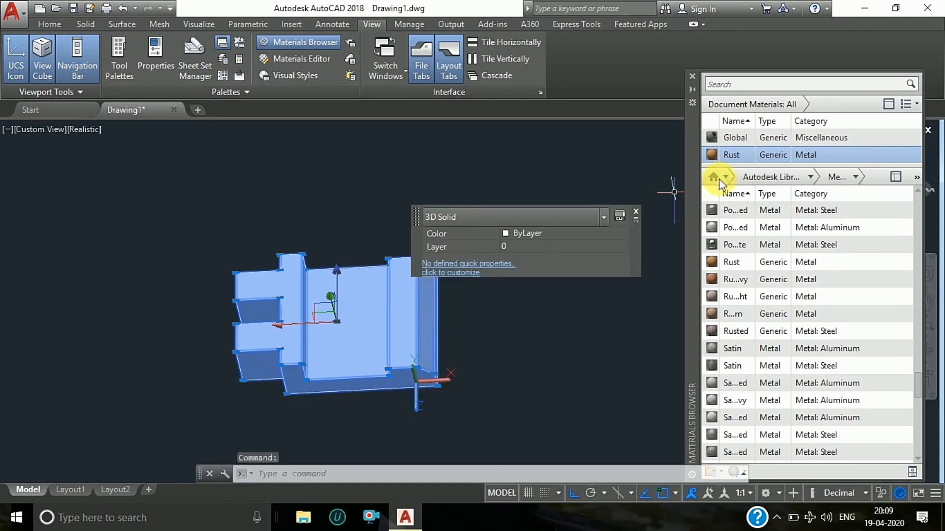
{"action": "left_click", "coordinate": [745, 155]}
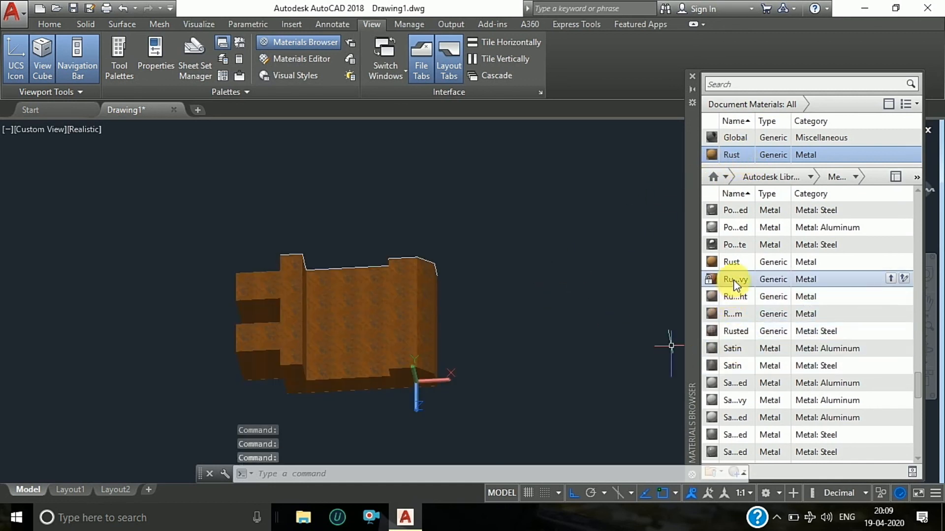
Add the rust variant listed directly below Rust in the metal library to the document and apply it to the solid
{"action": "left_click", "coordinate": [891, 278]}
{"action": "left_click", "coordinate": [382, 329]}
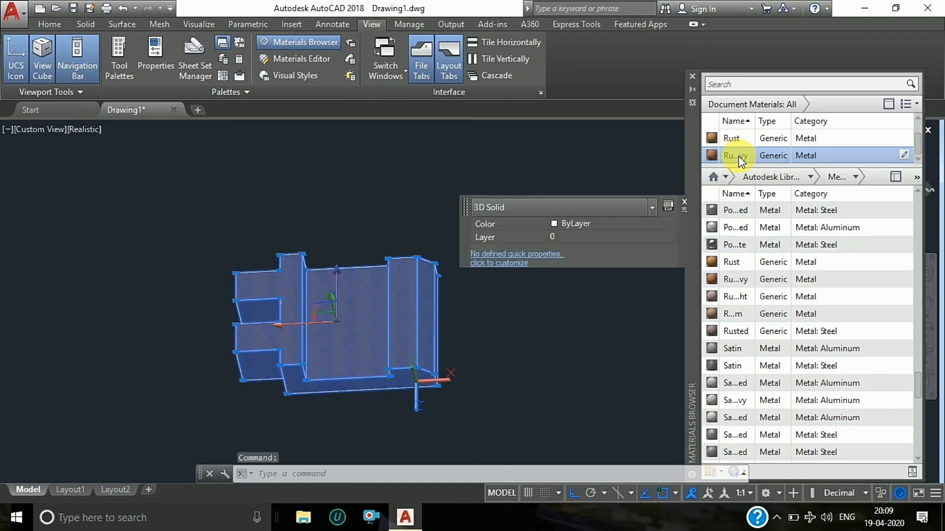
{"action": "left_click", "coordinate": [740, 143]}
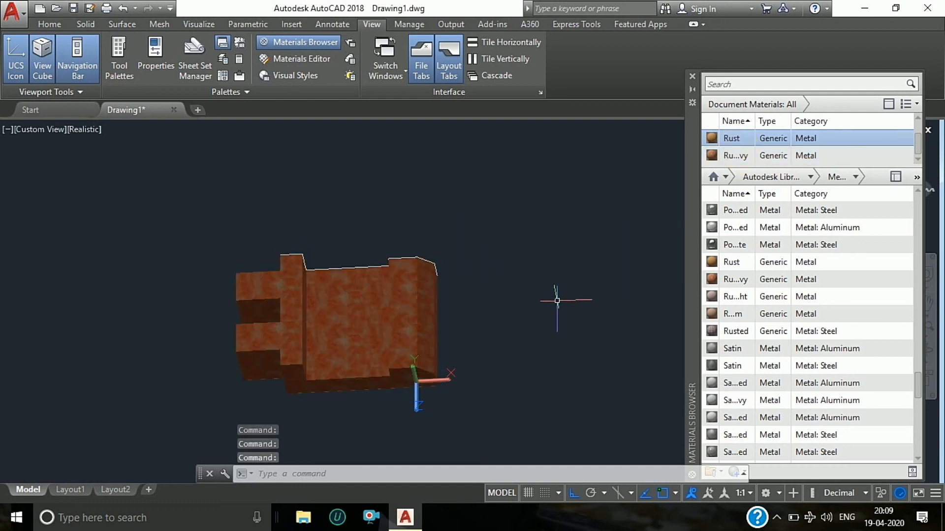
{"action": "key", "text": "Escape"}
{"action": "key", "text": "Escape"}
{"action": "key", "text": "Escape"}
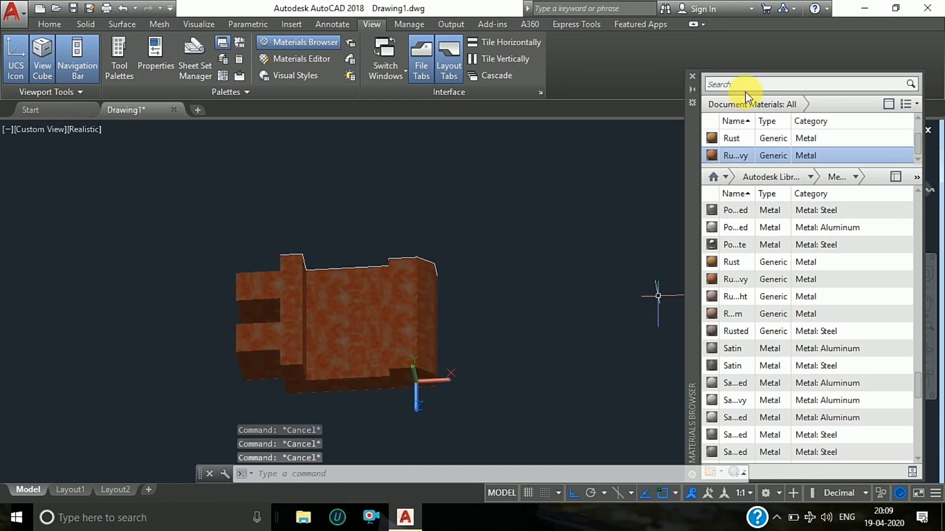
Close the Materials Browser and inspect the textured solid from different 3D angles
{"action": "left_click", "coordinate": [693, 75]}
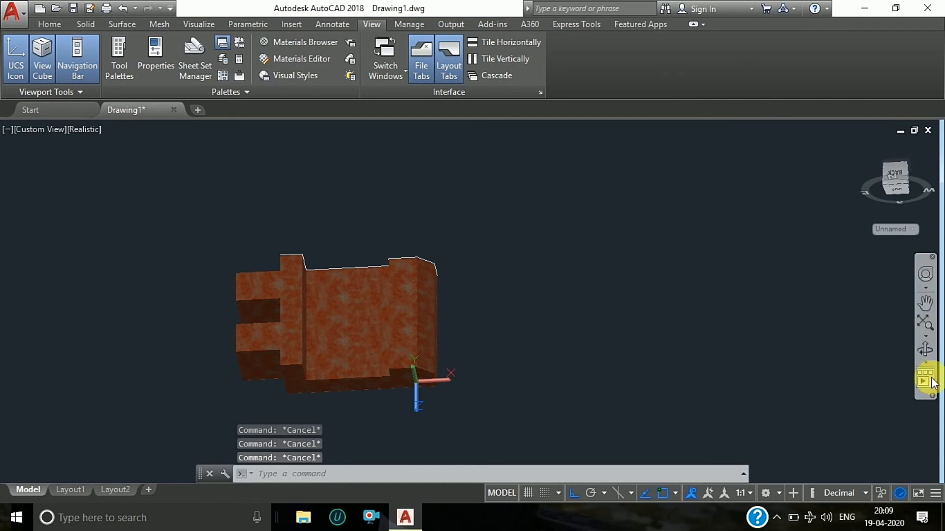
{"action": "left_click", "coordinate": [923, 352]}
{"action": "left_click_drag", "start_coordinate": [543, 382], "coordinate": [516, 279]}
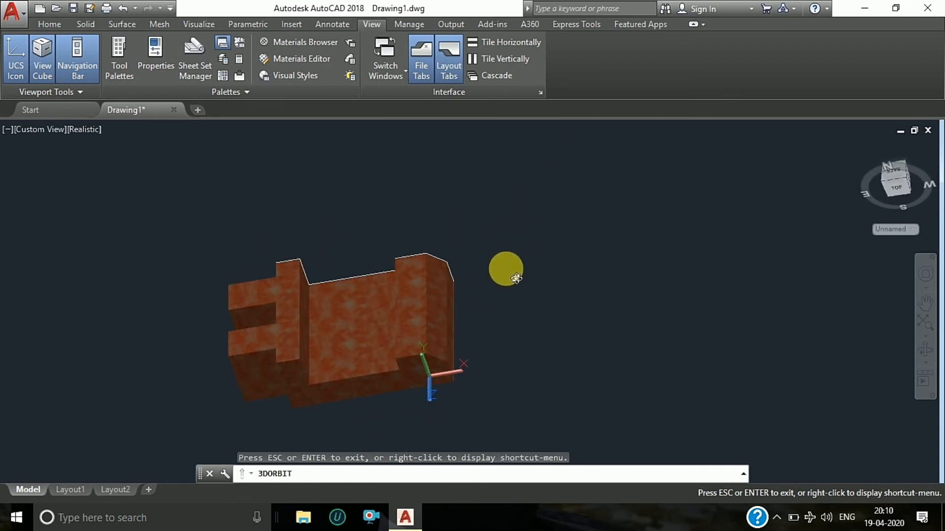